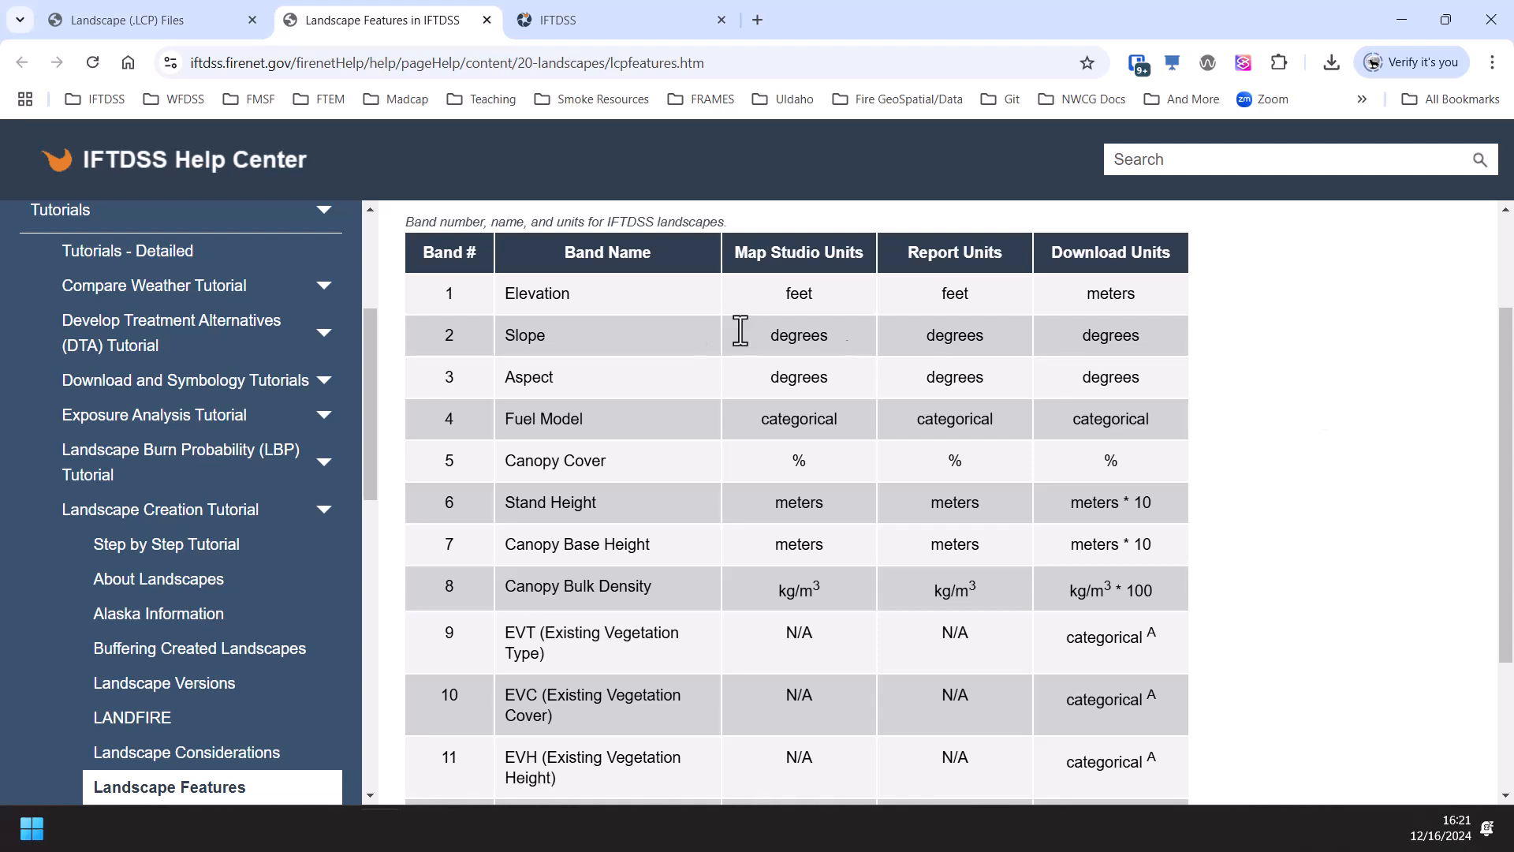
Review the landscape band units table, and open Create/Upload Landscape from the Landscape Evaluation phase of the IFTDSS cycle
{"action": "scroll", "coordinate": [589, 371], "scroll_direction": "down", "scroll_amount": 1}
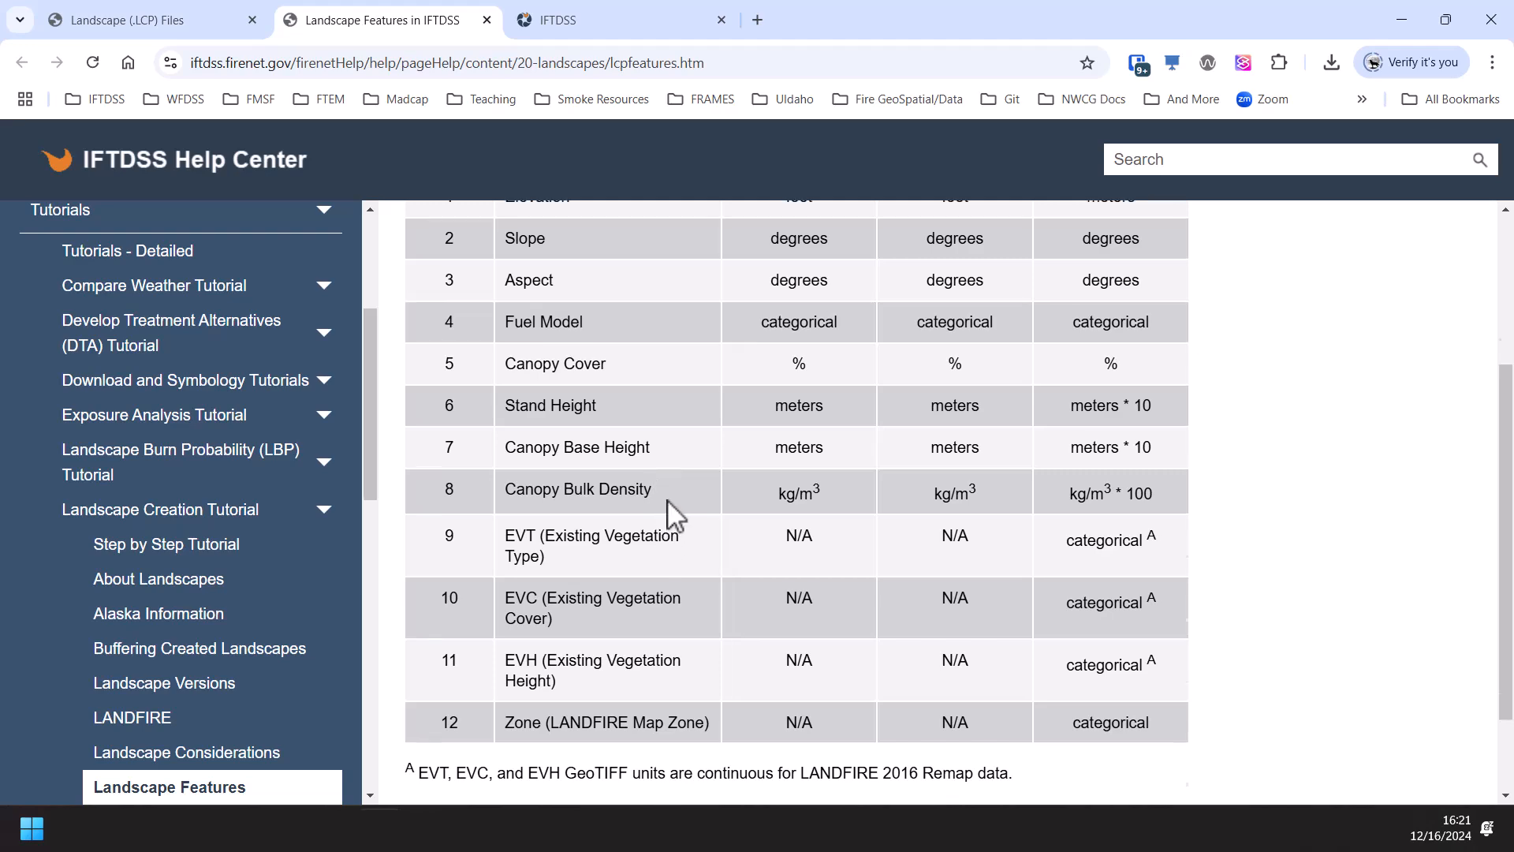
{"action": "scroll", "coordinate": [674, 517], "scroll_direction": "up", "scroll_amount": 3}
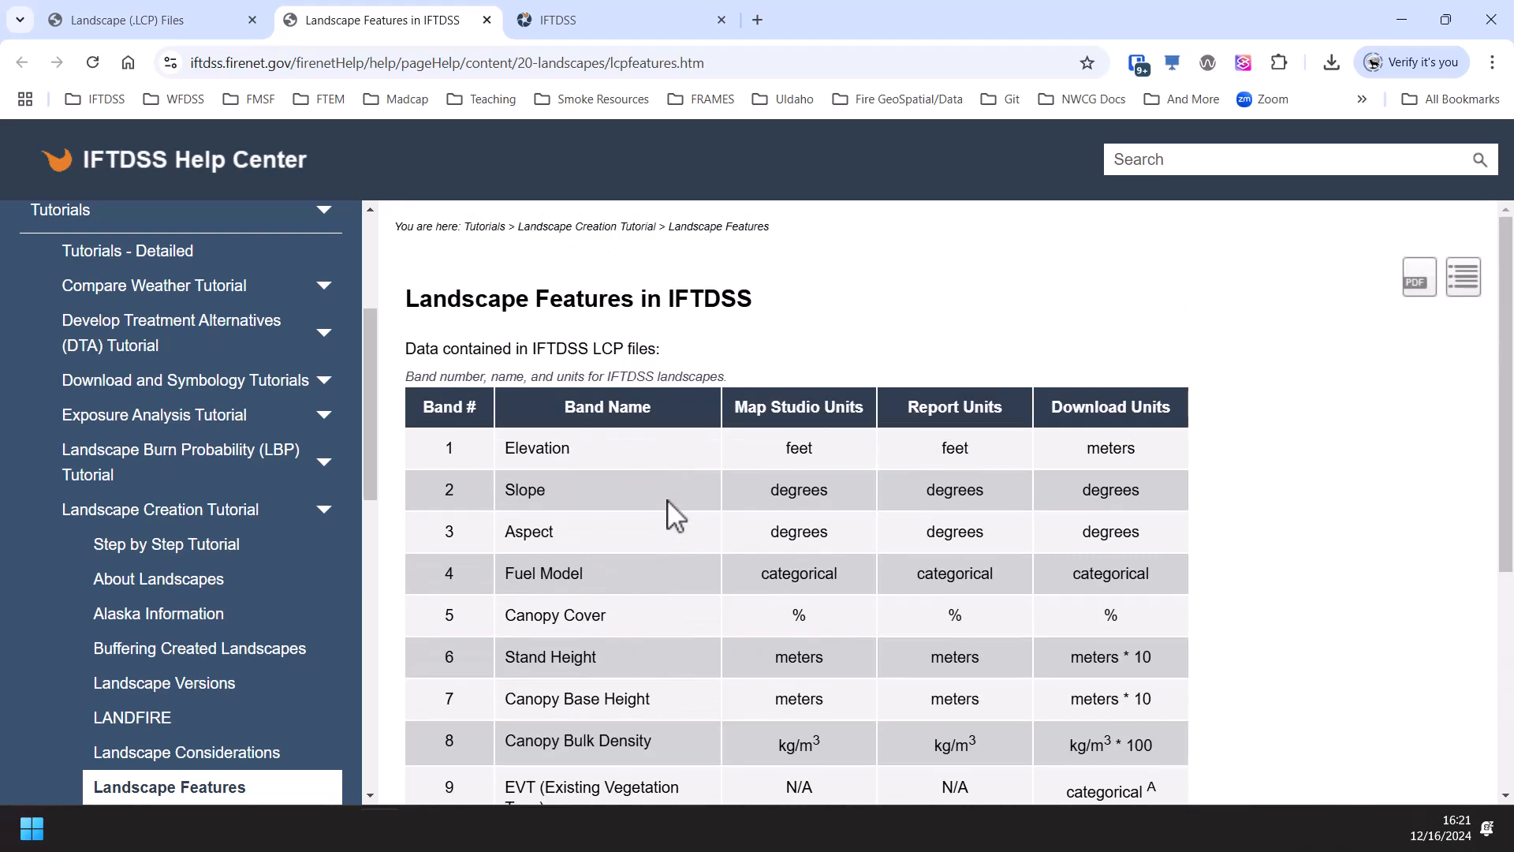
{"action": "left_click", "coordinate": [622, 20]}
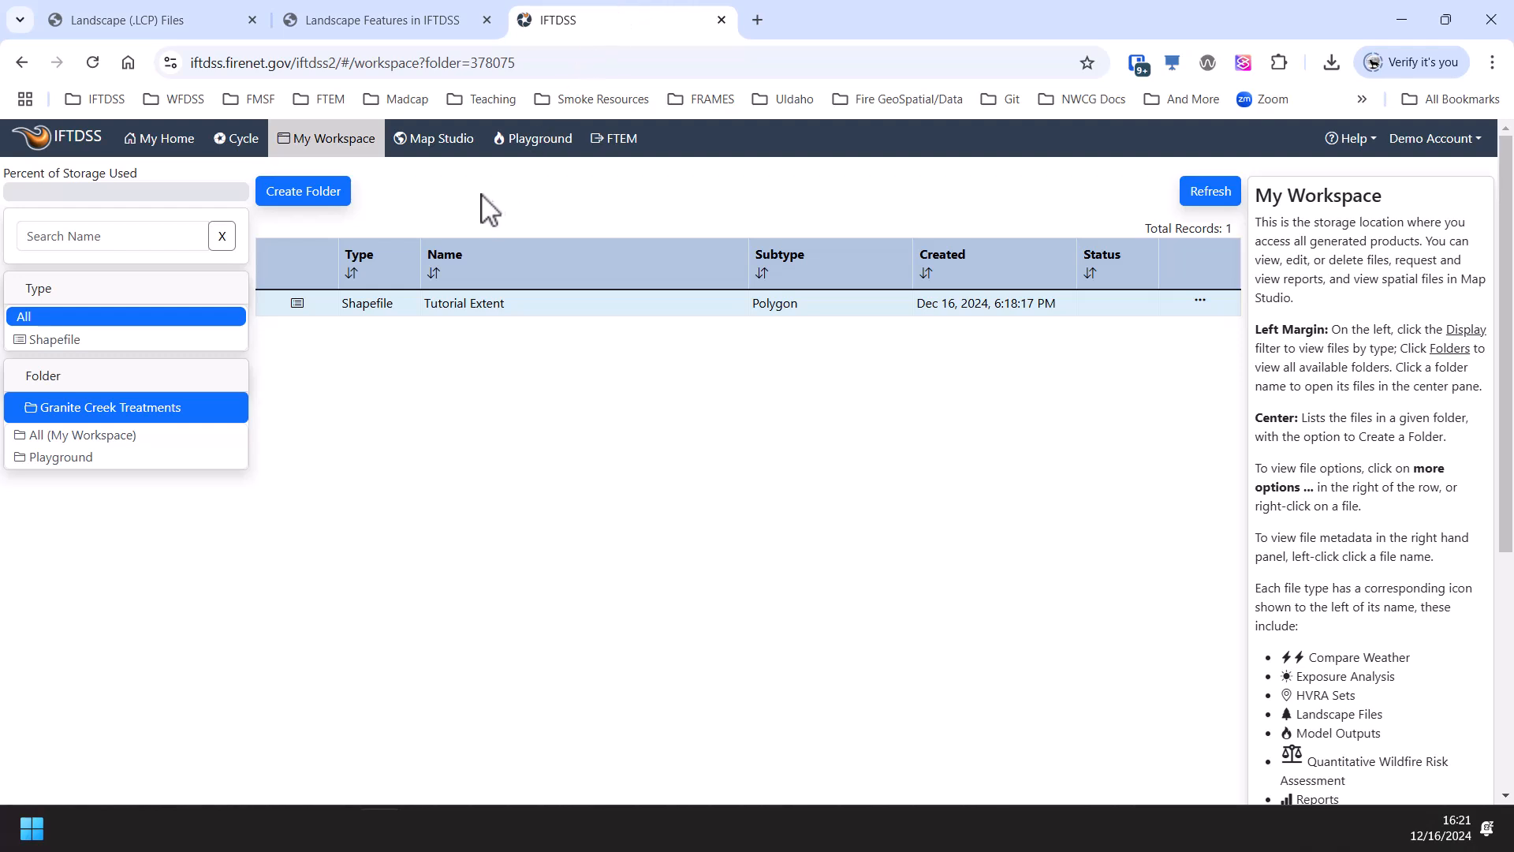
{"action": "left_click", "coordinate": [235, 143]}
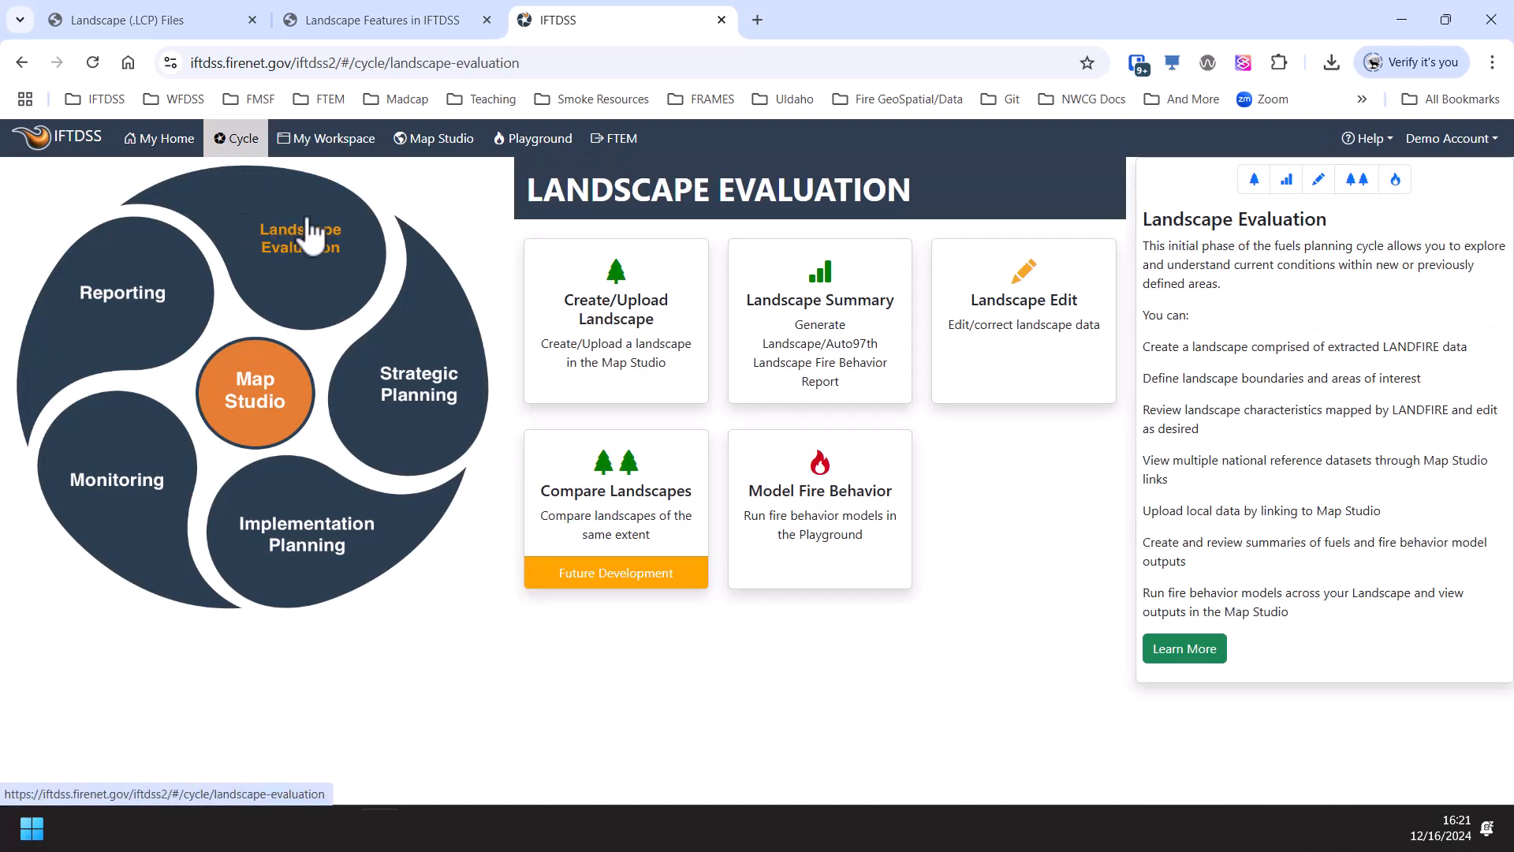
{"action": "left_click", "coordinate": [588, 315]}
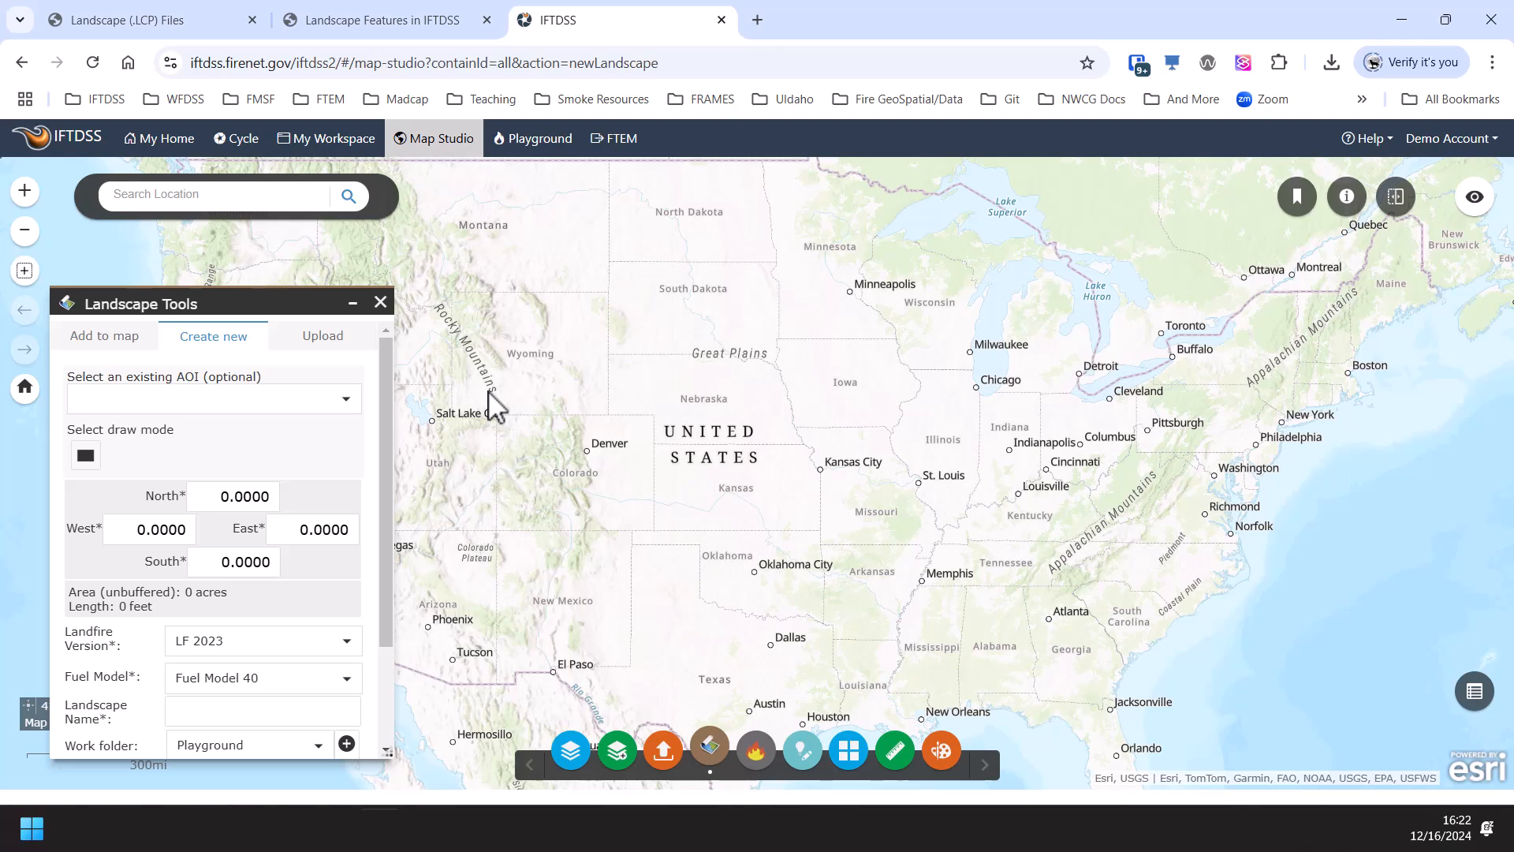
Draw a rectangular landscape extent over eastern Utah and western Colorado, from about 40.01 north to 38.61 south
{"action": "left_click", "coordinate": [179, 529]}
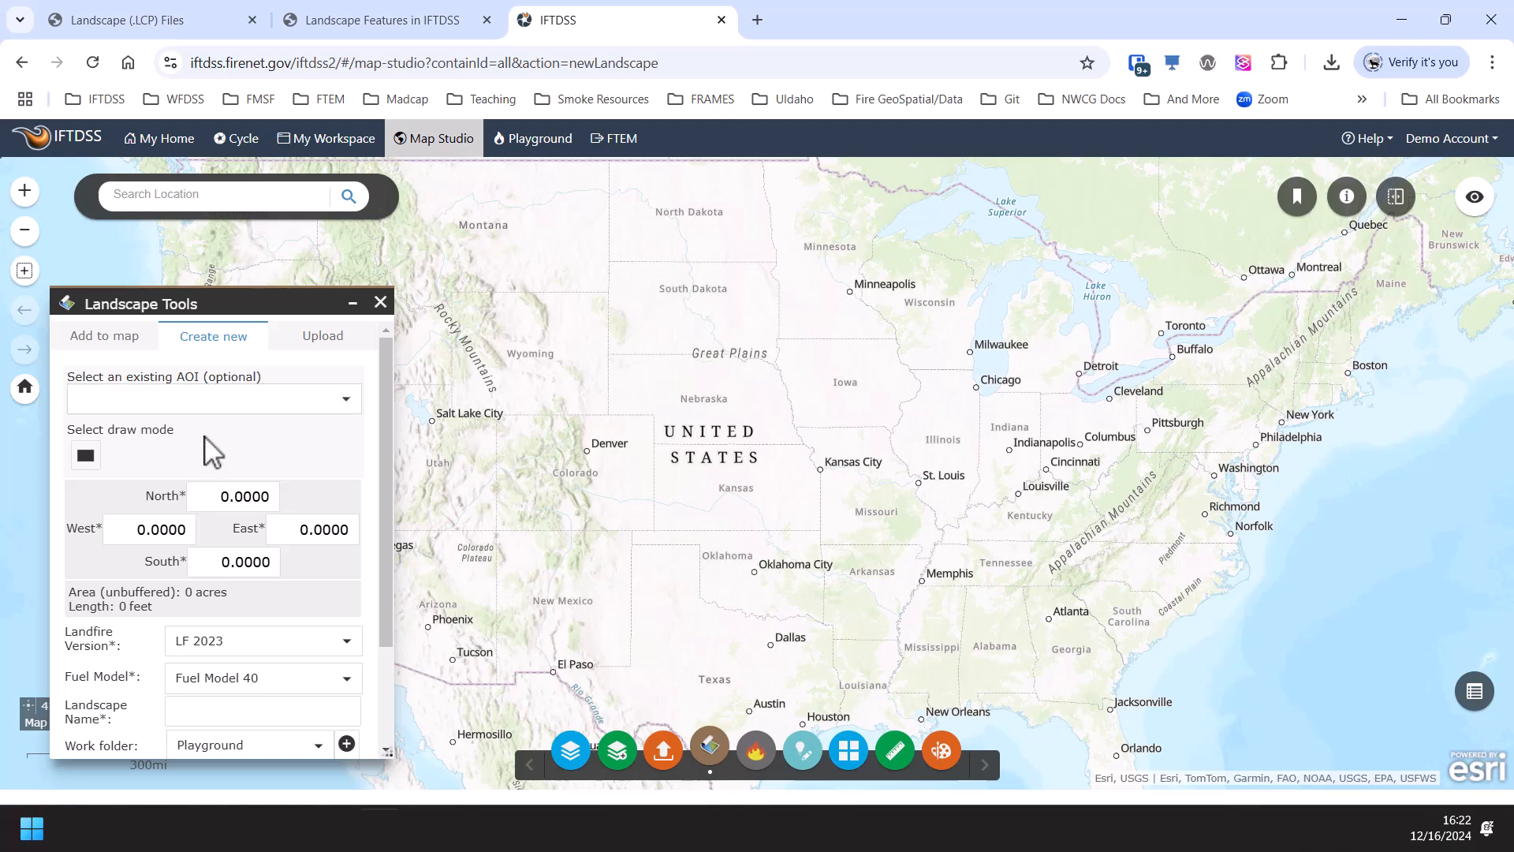
{"action": "left_click", "coordinate": [85, 455]}
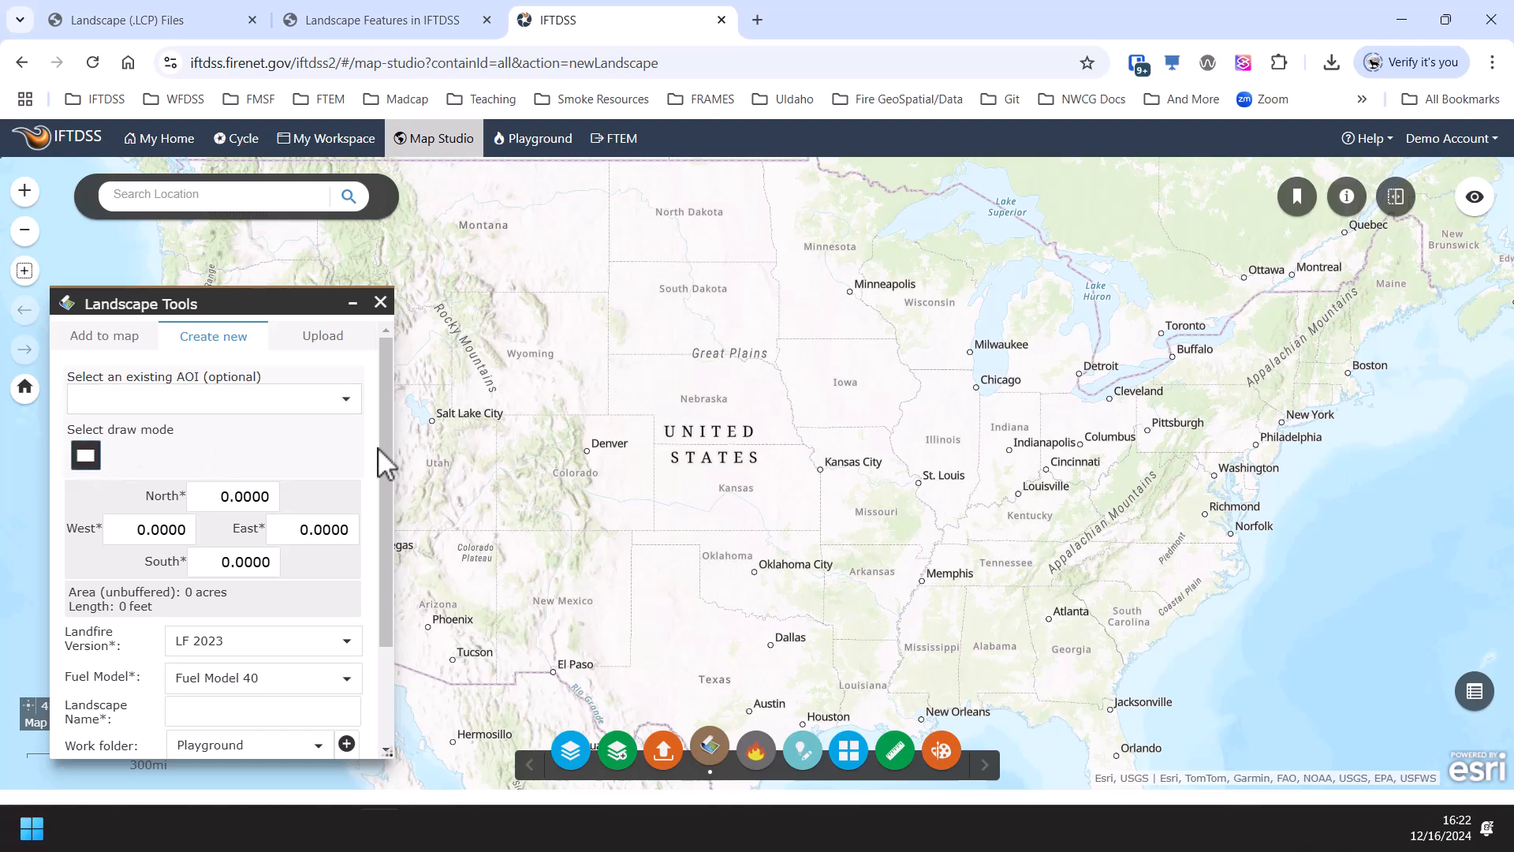
{"action": "left_click_drag", "start_coordinate": [455, 444], "coordinate": [522, 487]}
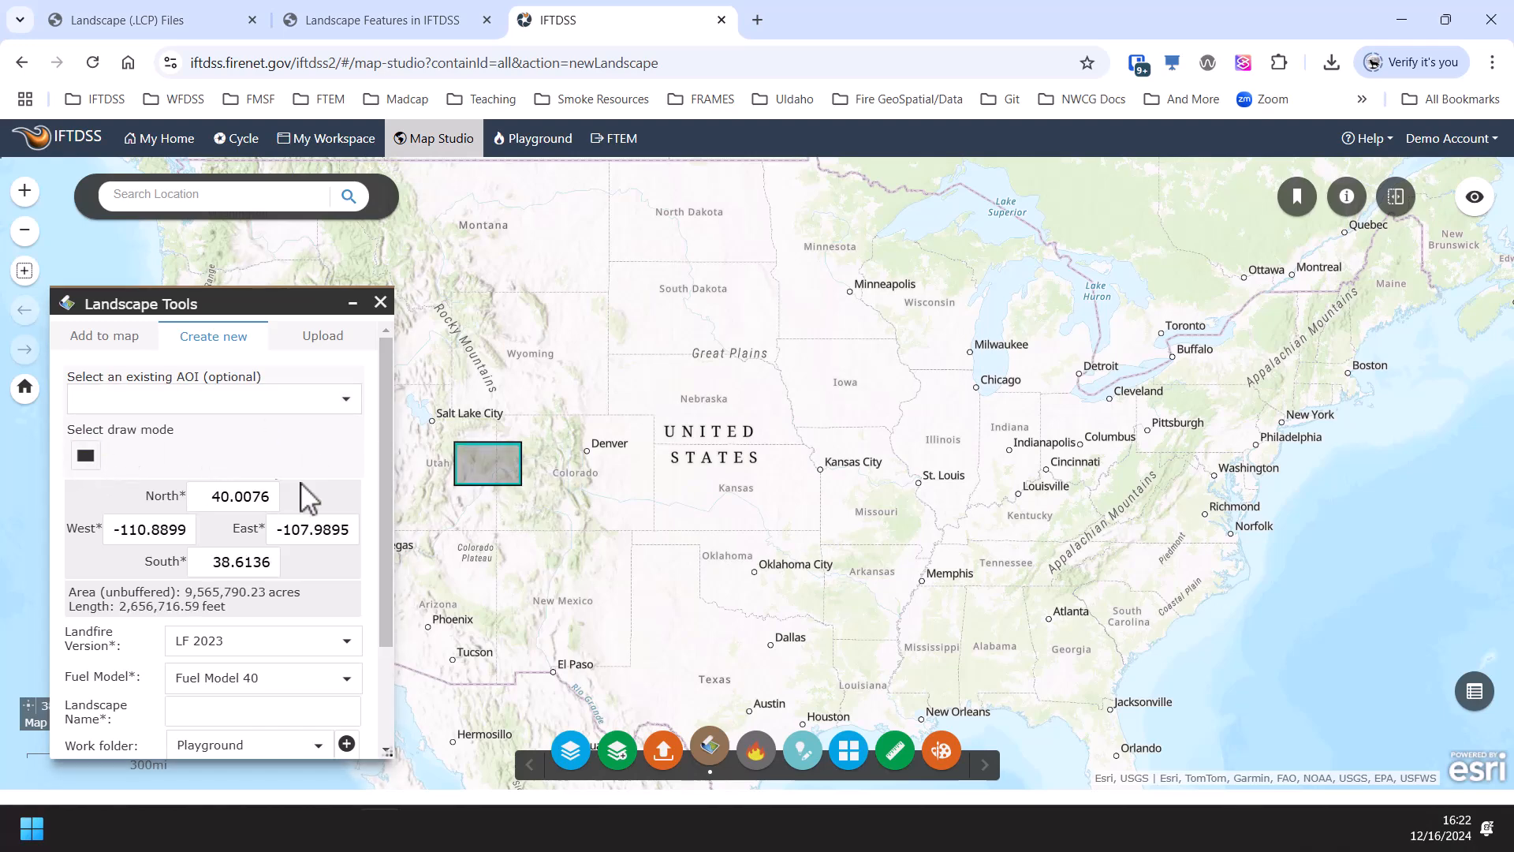
{"action": "left_click", "coordinate": [240, 496]}
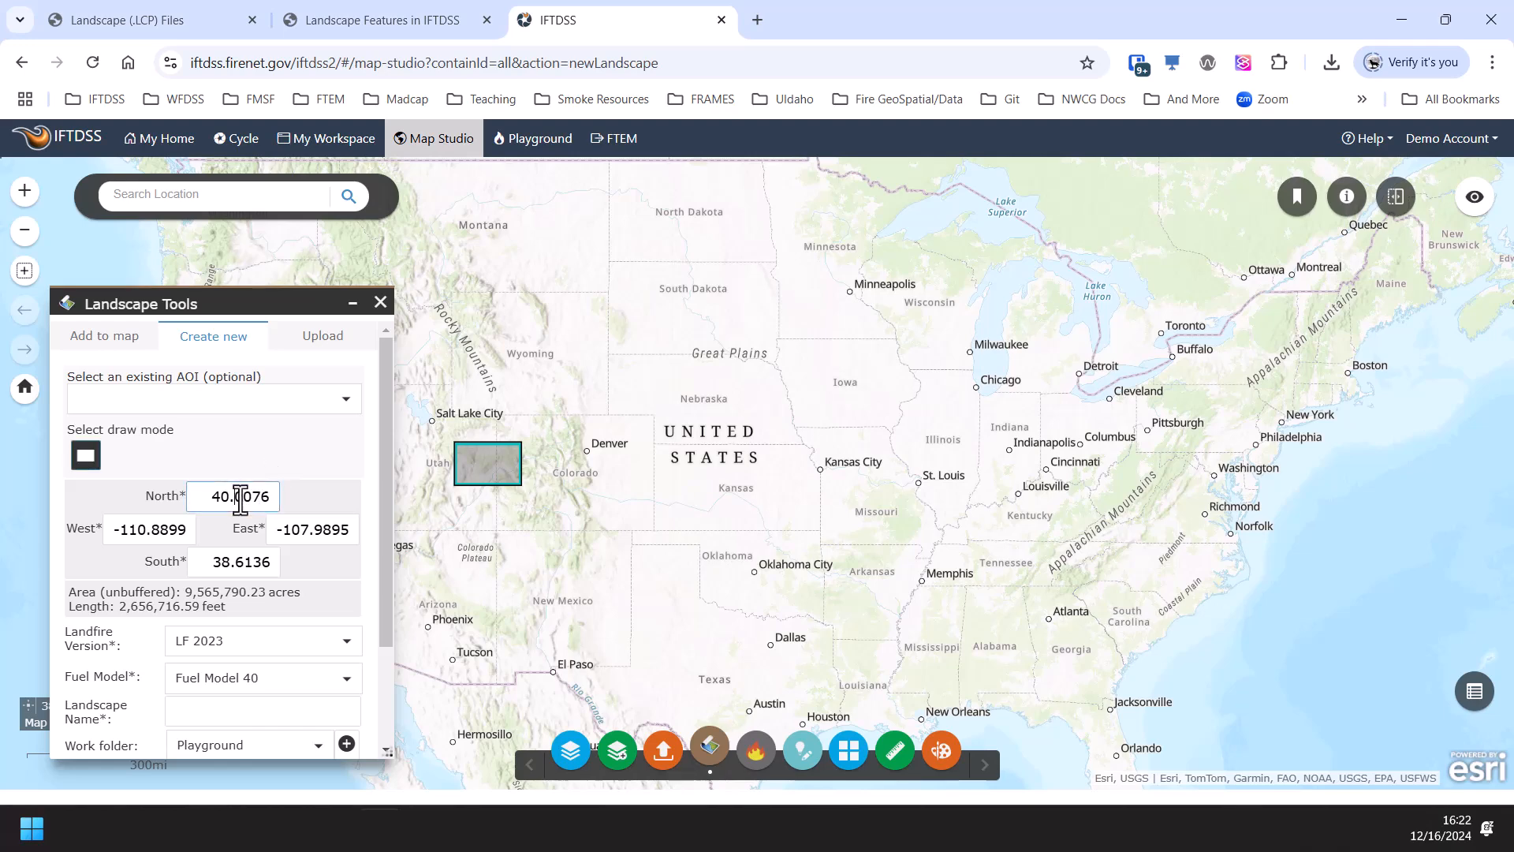
{"action": "left_click", "coordinate": [178, 530]}
{"action": "left_click", "coordinate": [210, 498]}
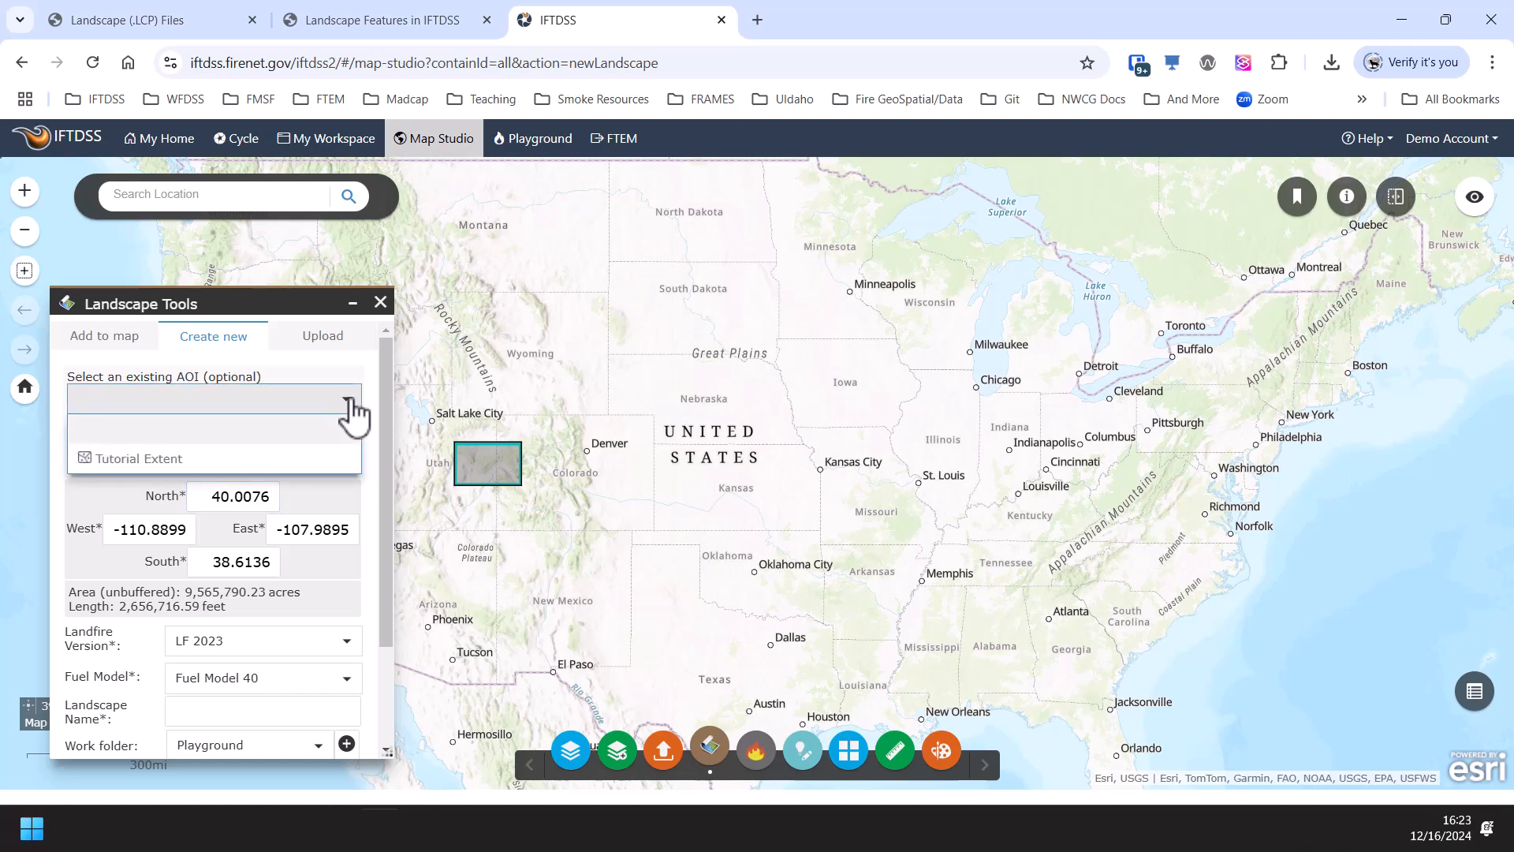
Use the existing Tutorial Extent area of interest for the new landscape and choose Fuel Model 40
{"action": "left_click", "coordinate": [352, 405]}
{"action": "left_click", "coordinate": [139, 458]}
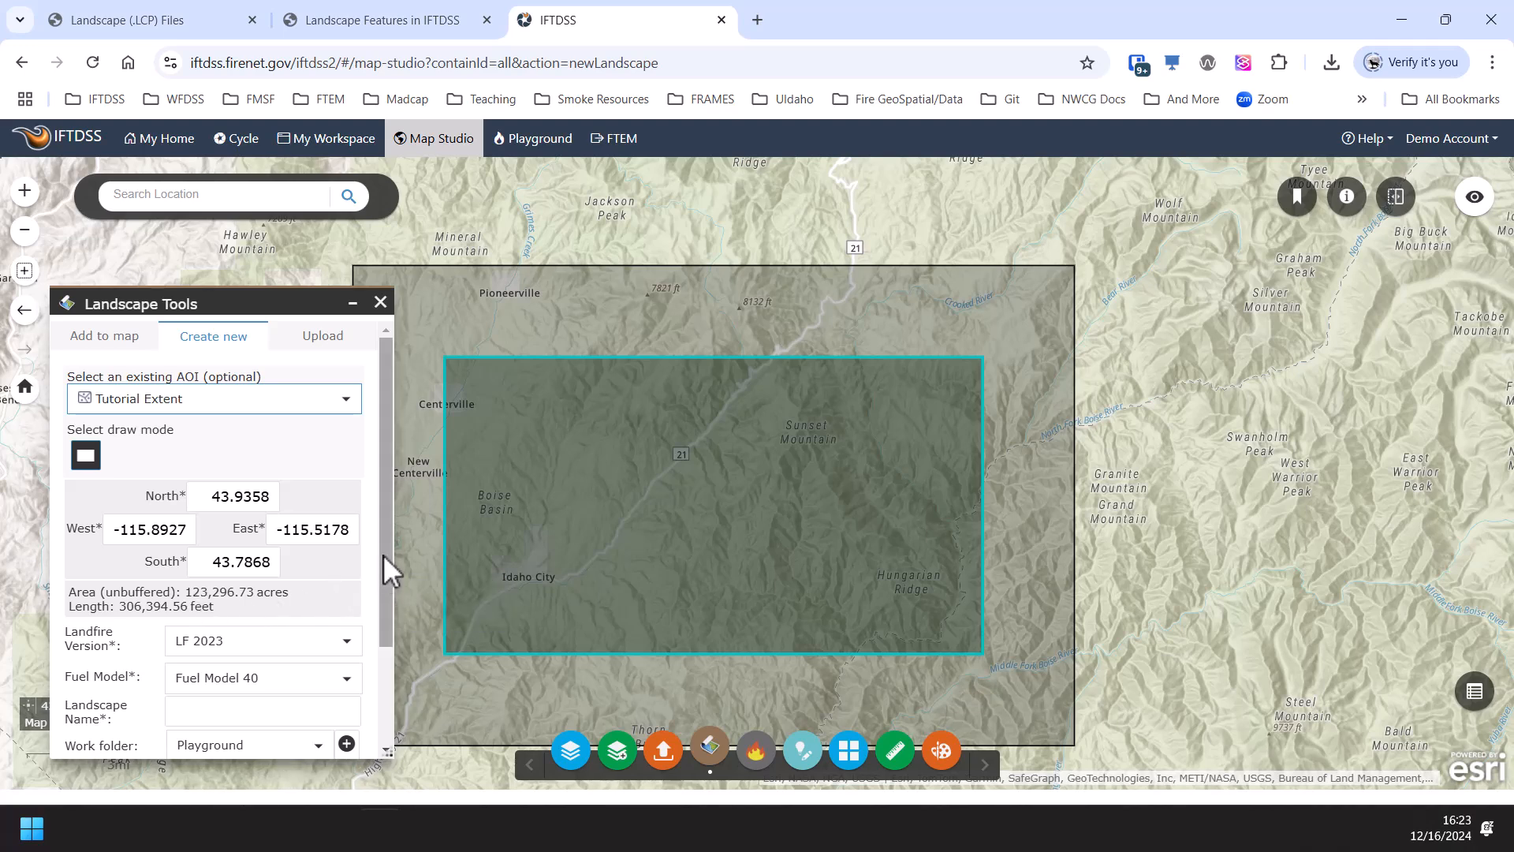
{"action": "left_click_drag", "start_coordinate": [383, 555], "coordinate": [386, 613]}
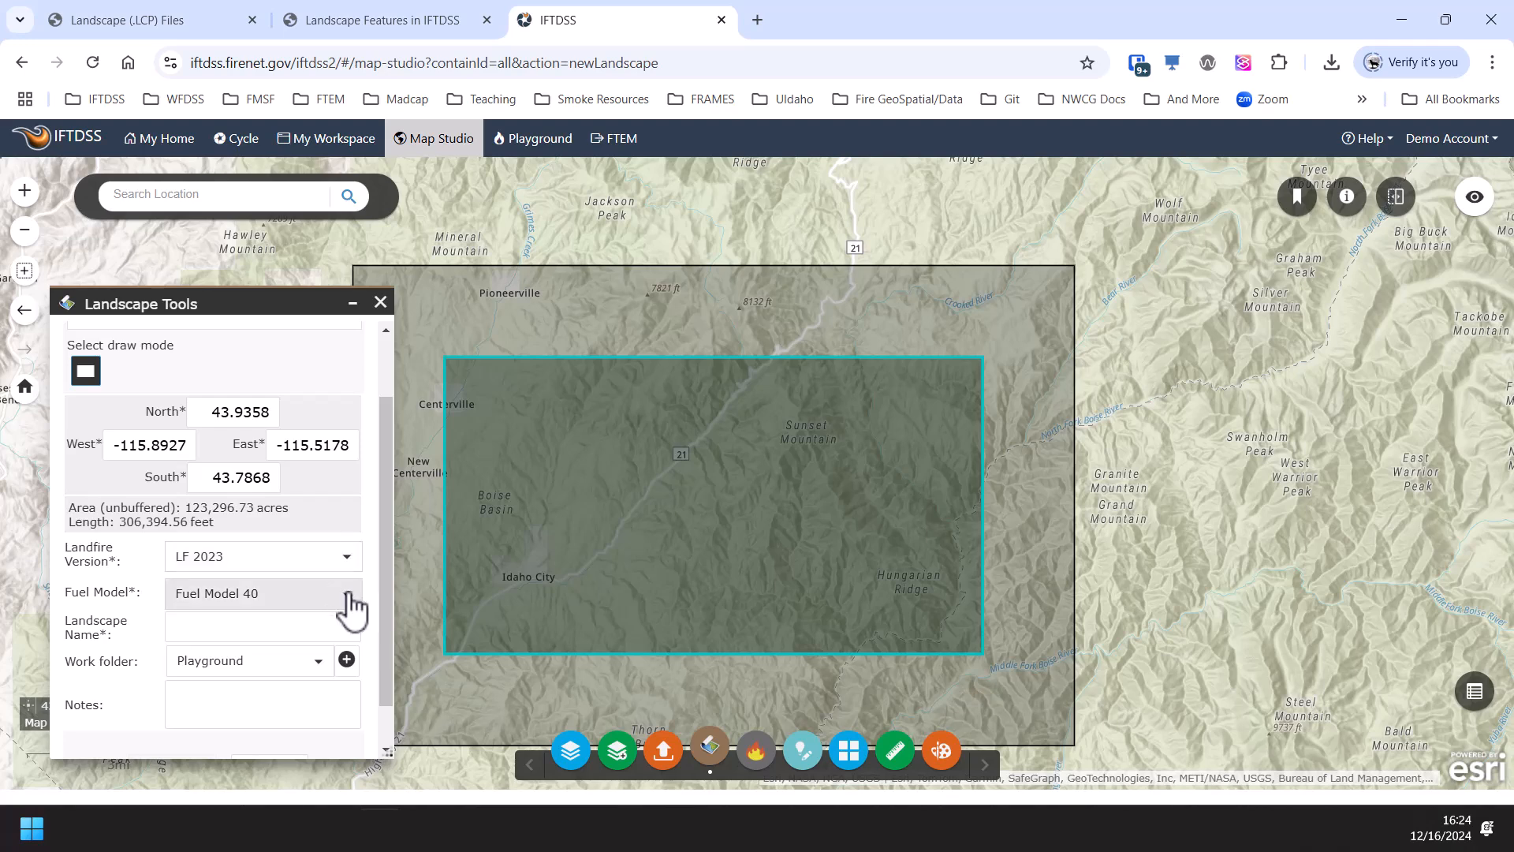
{"action": "left_click", "coordinate": [351, 607]}
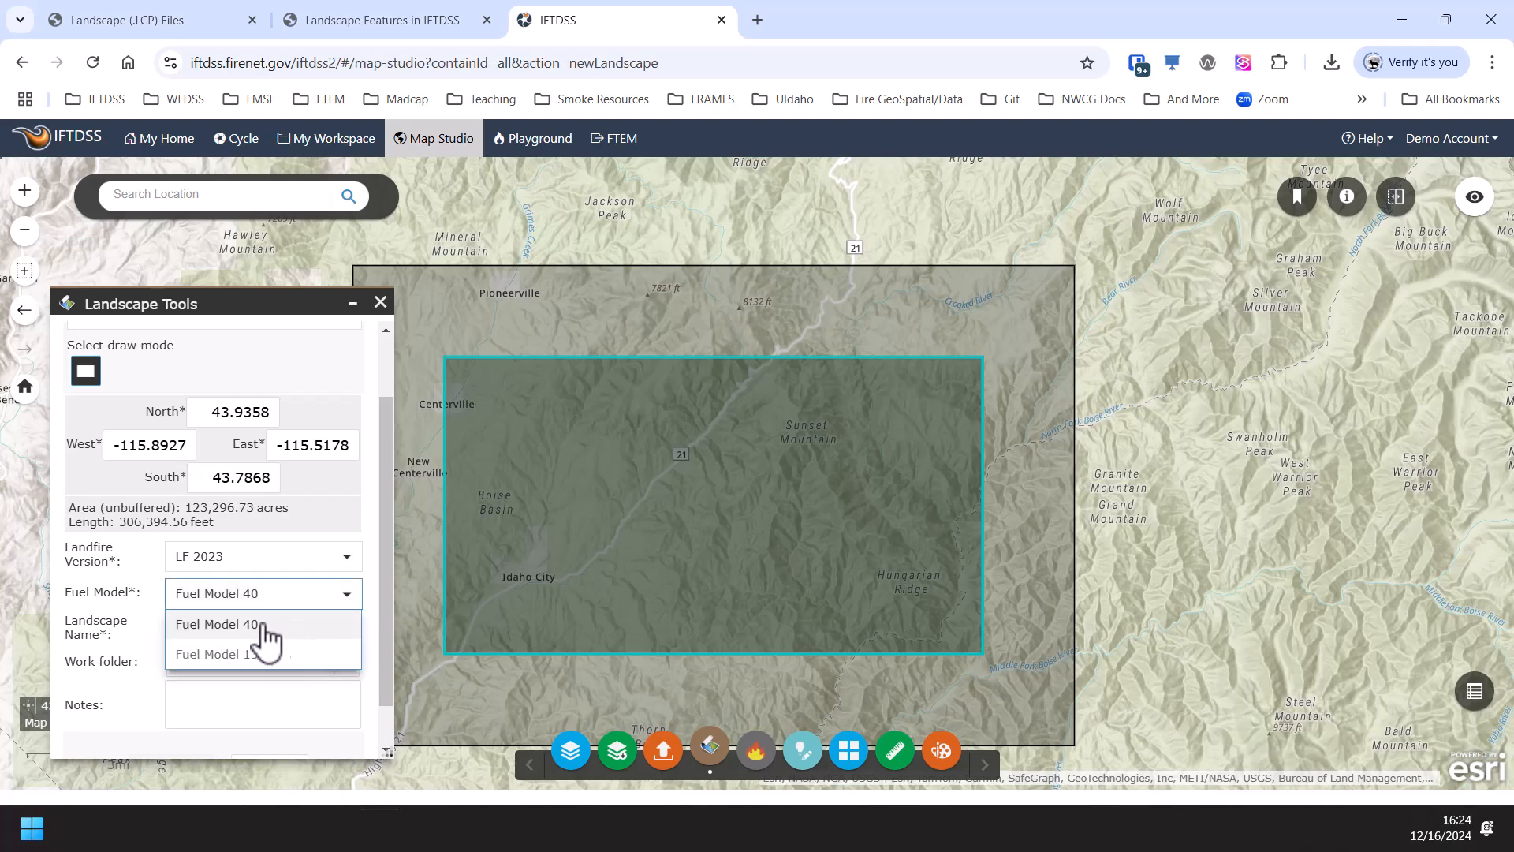
{"action": "left_click", "coordinate": [306, 624]}
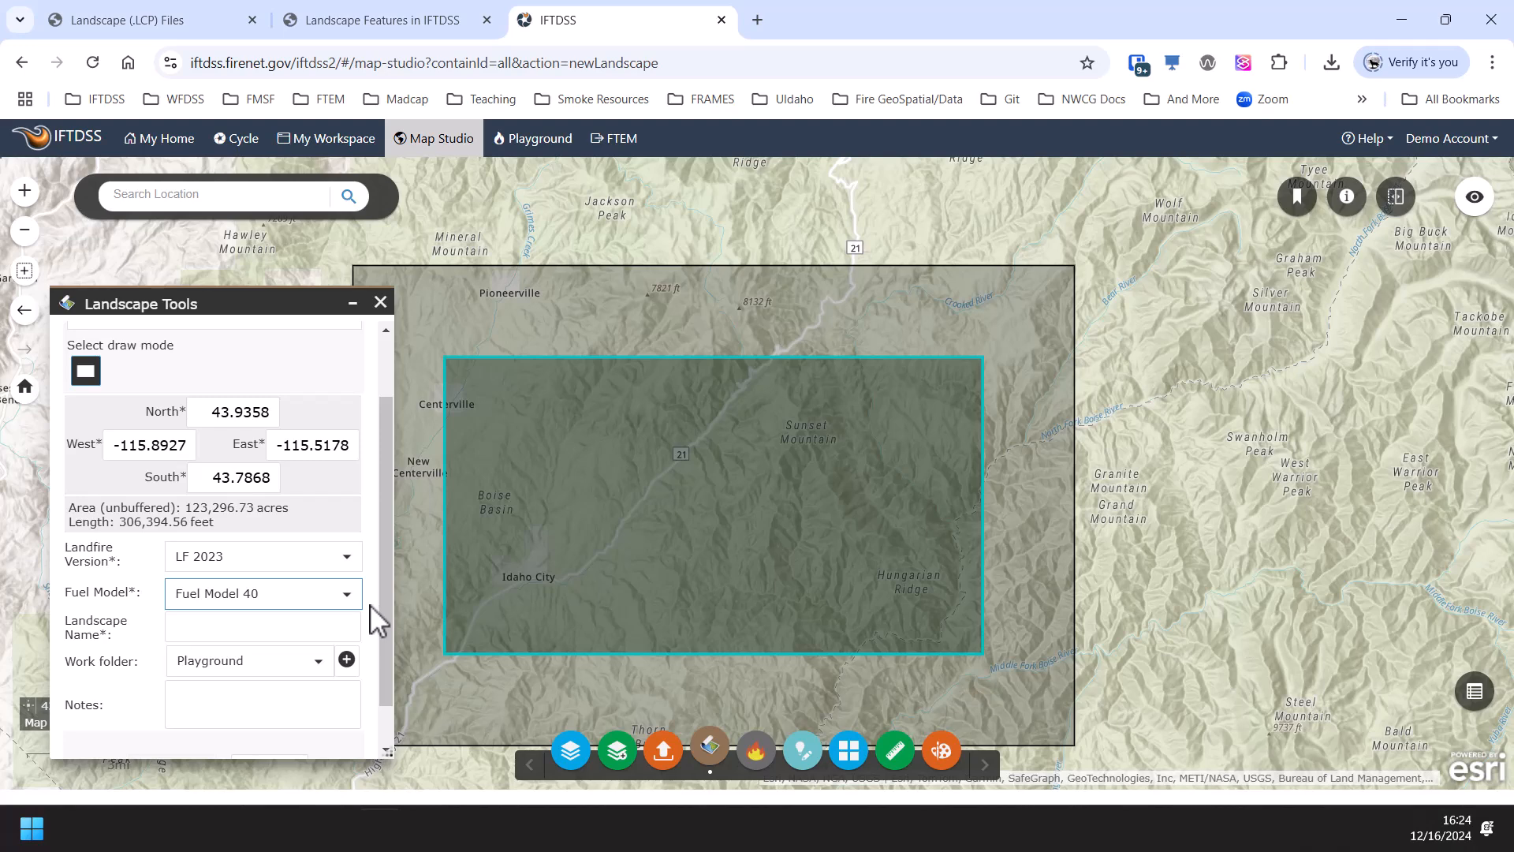
Name the landscape "Granite Crk LF23 UnEd" and assign it to the Granite Creek Treatments work folder
{"action": "right_click", "coordinate": [204, 623]}
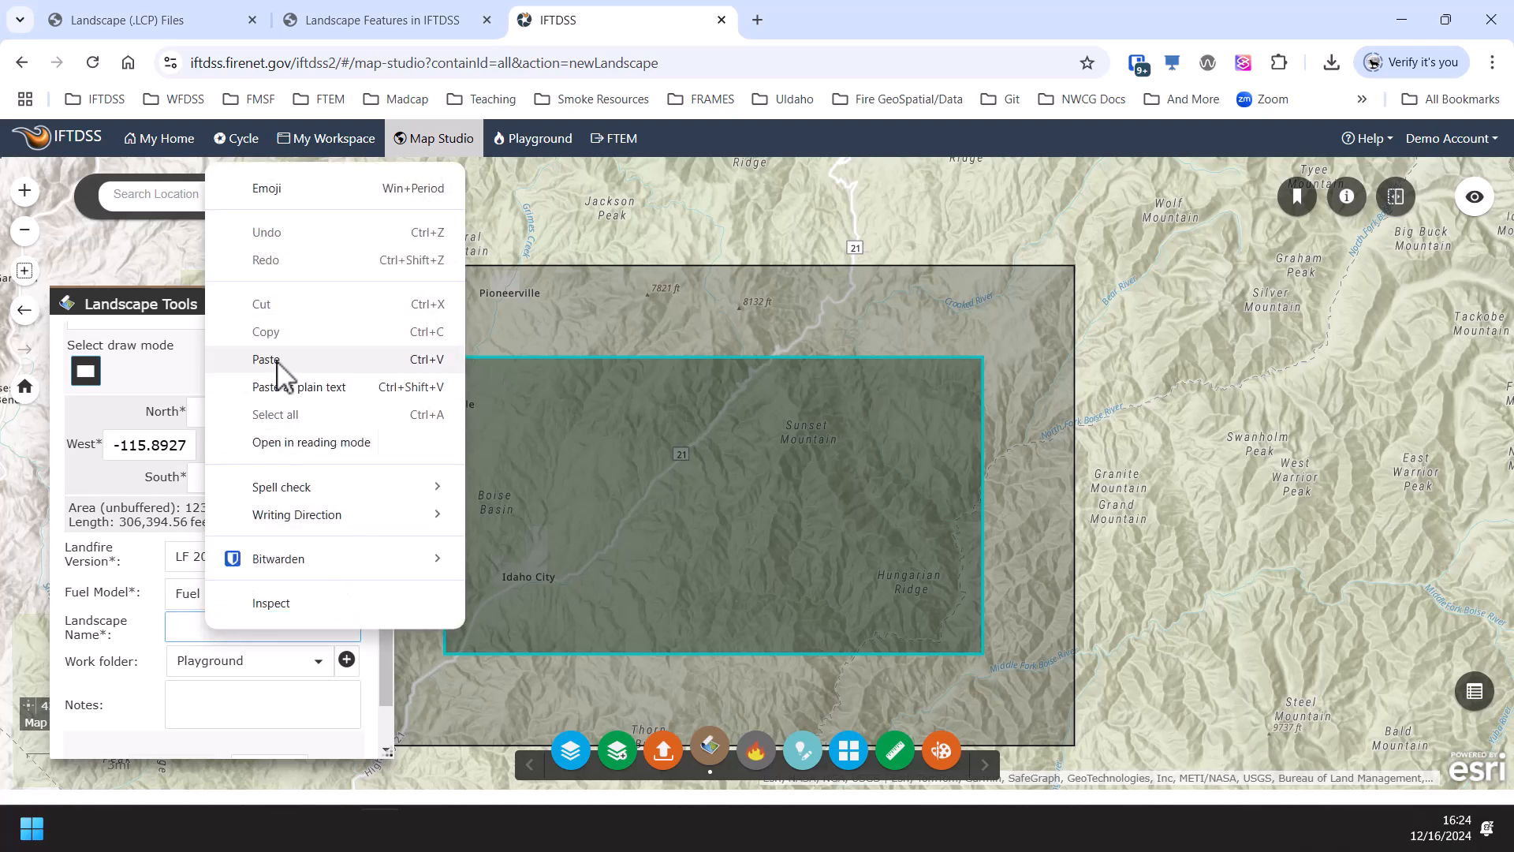
{"action": "left_click", "coordinate": [276, 388]}
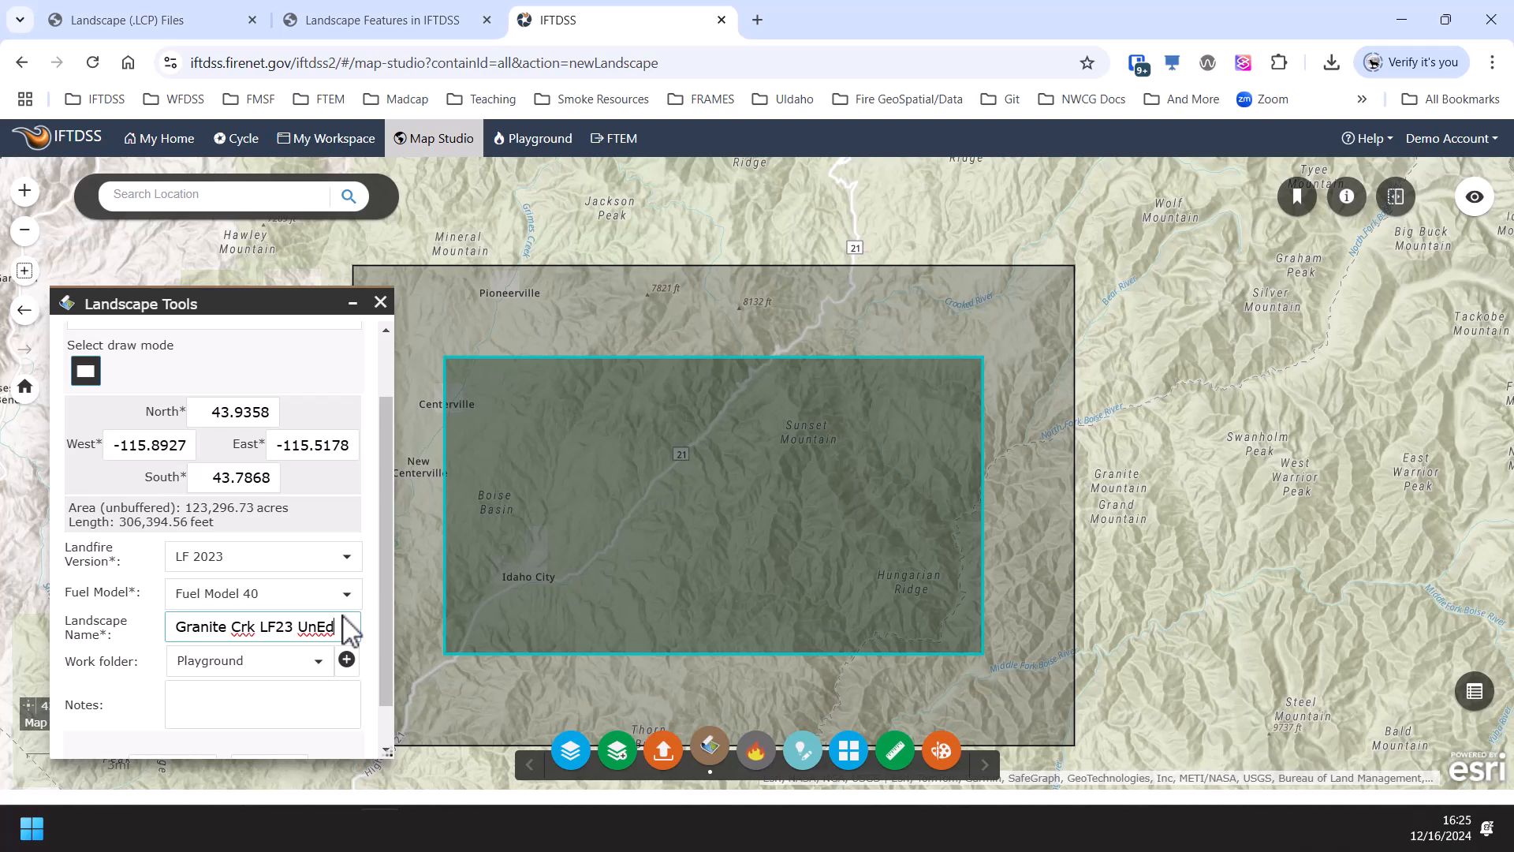
{"action": "left_click", "coordinate": [317, 663]}
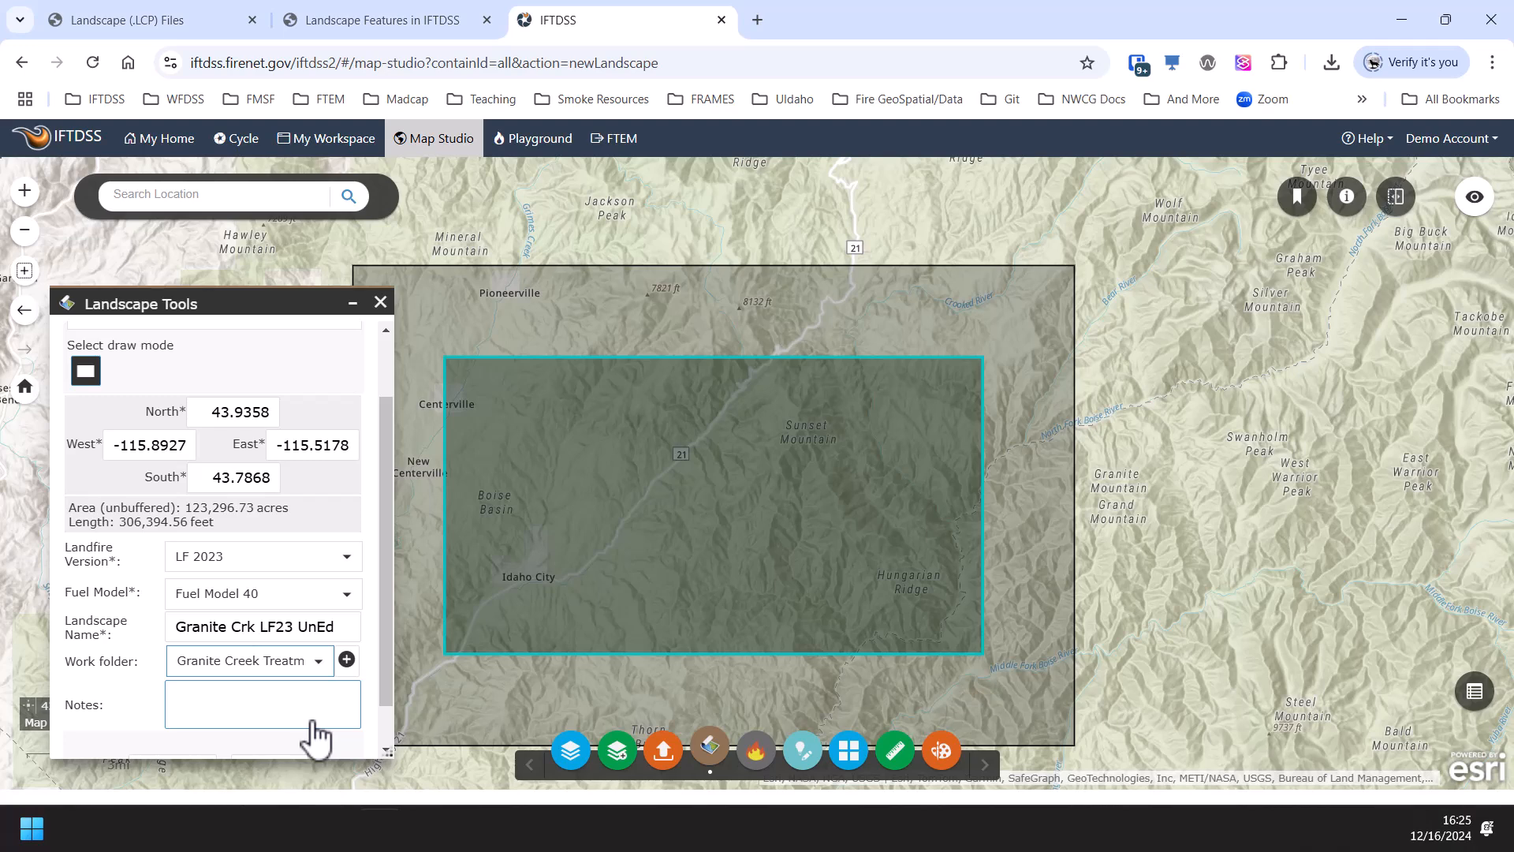
Add the note "This is the unedited LANDFIRE 2023 version of my landscape." and create the landscape
{"action": "left_click", "coordinate": [313, 700]}
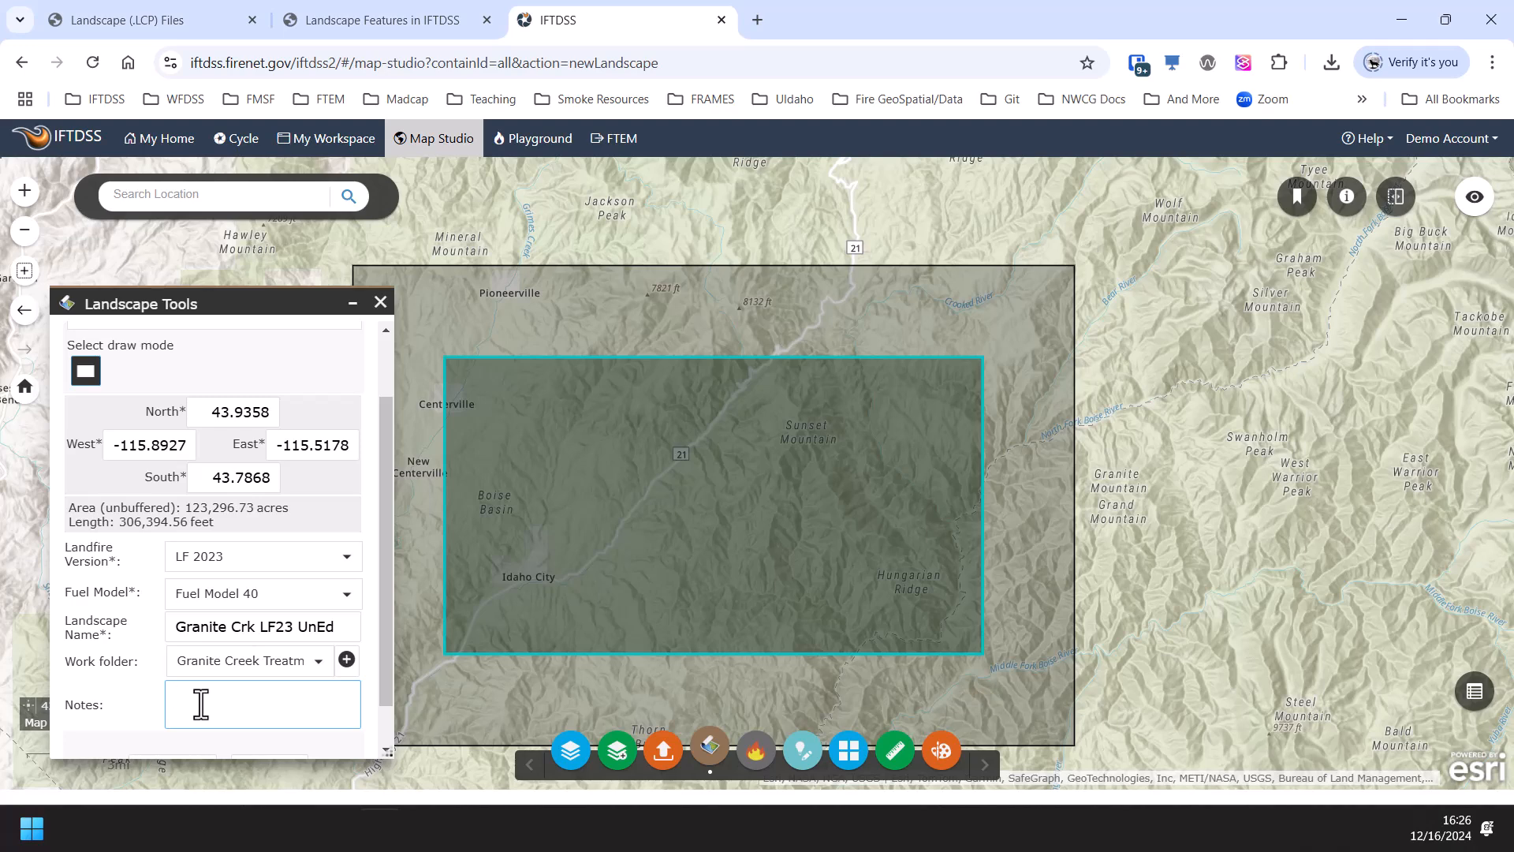
{"action": "type", "text": "This"}
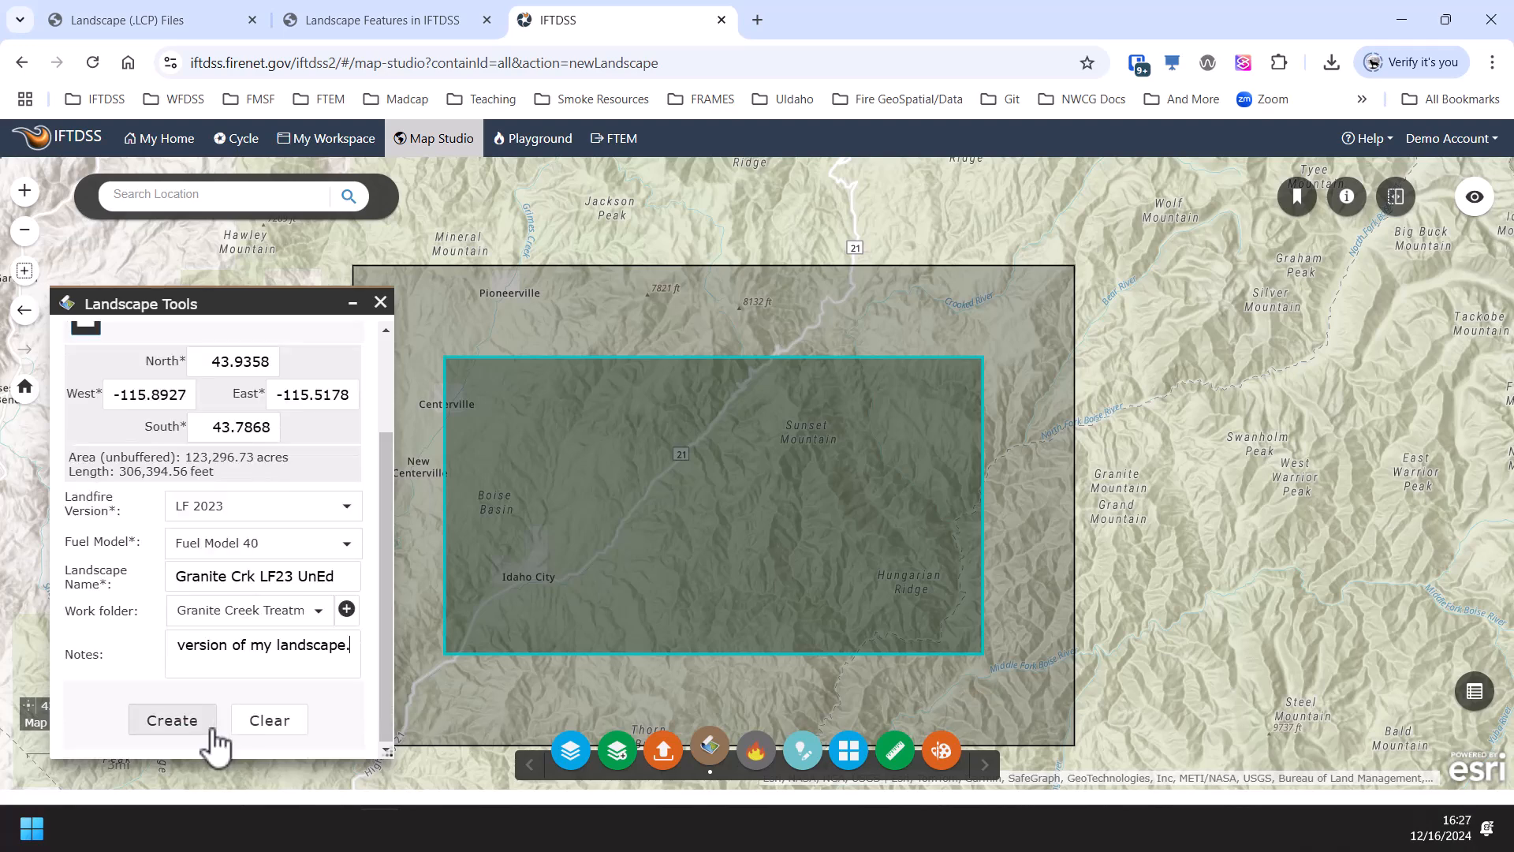
{"action": "left_click", "coordinate": [175, 720]}
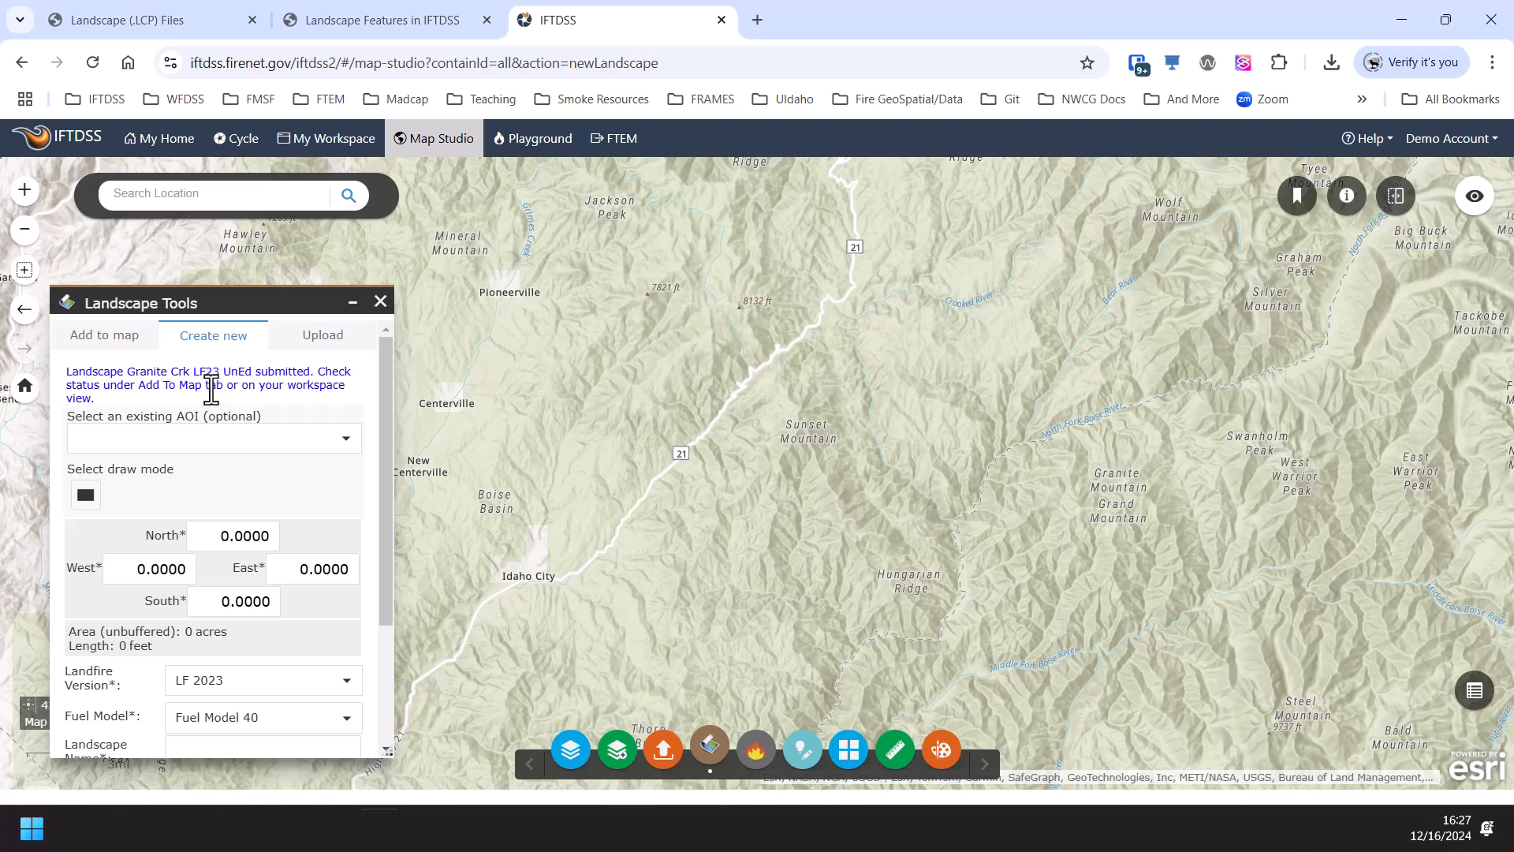
Check the submitted landscape in the Map Studio landscape list, and inspect its details and status in My Workspace
{"action": "left_click", "coordinate": [111, 339]}
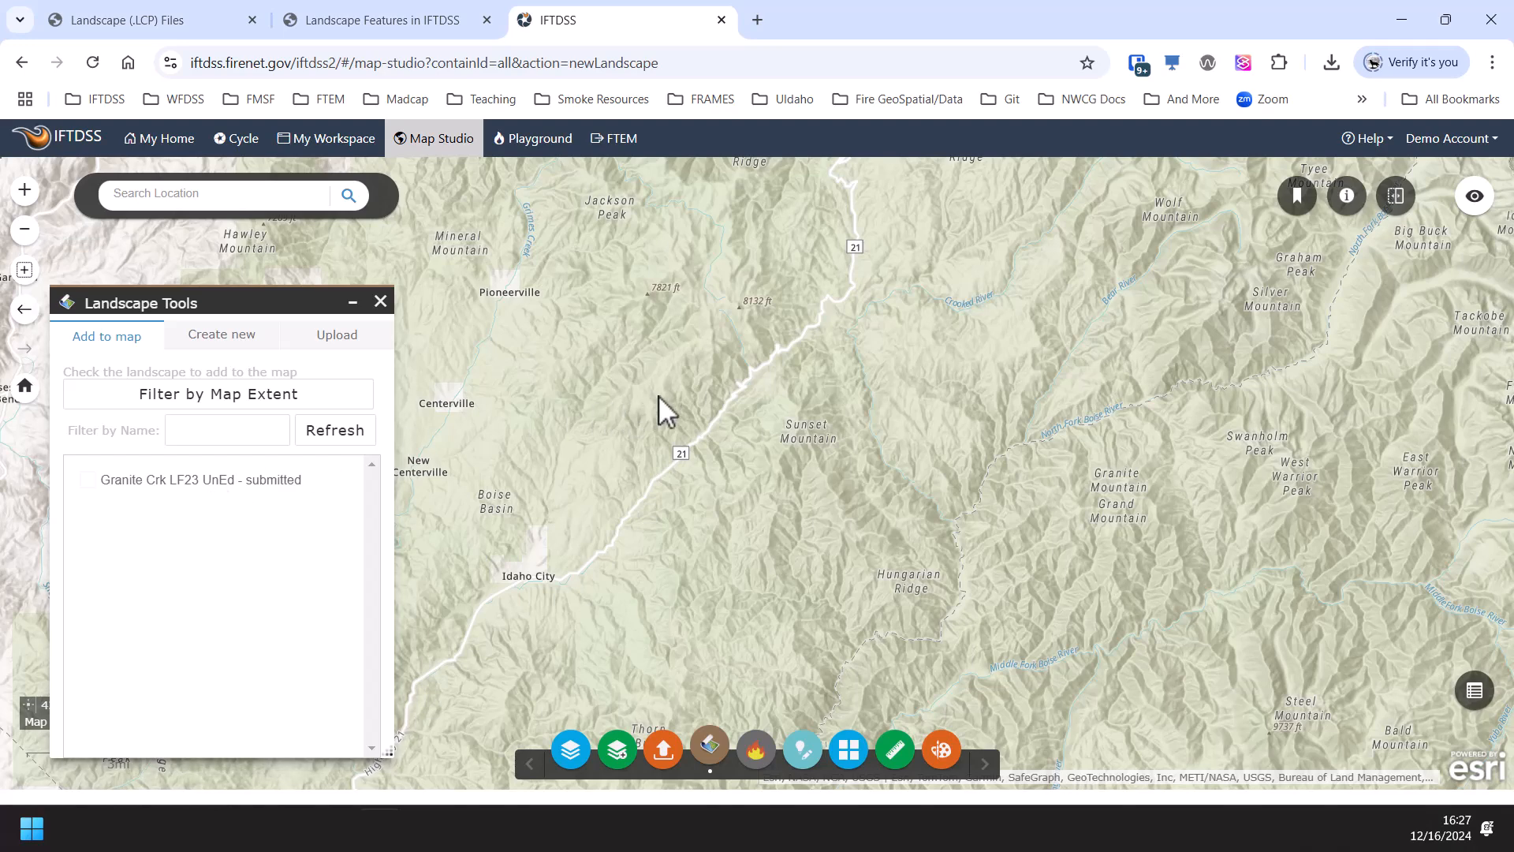
{"action": "left_click", "coordinate": [341, 142]}
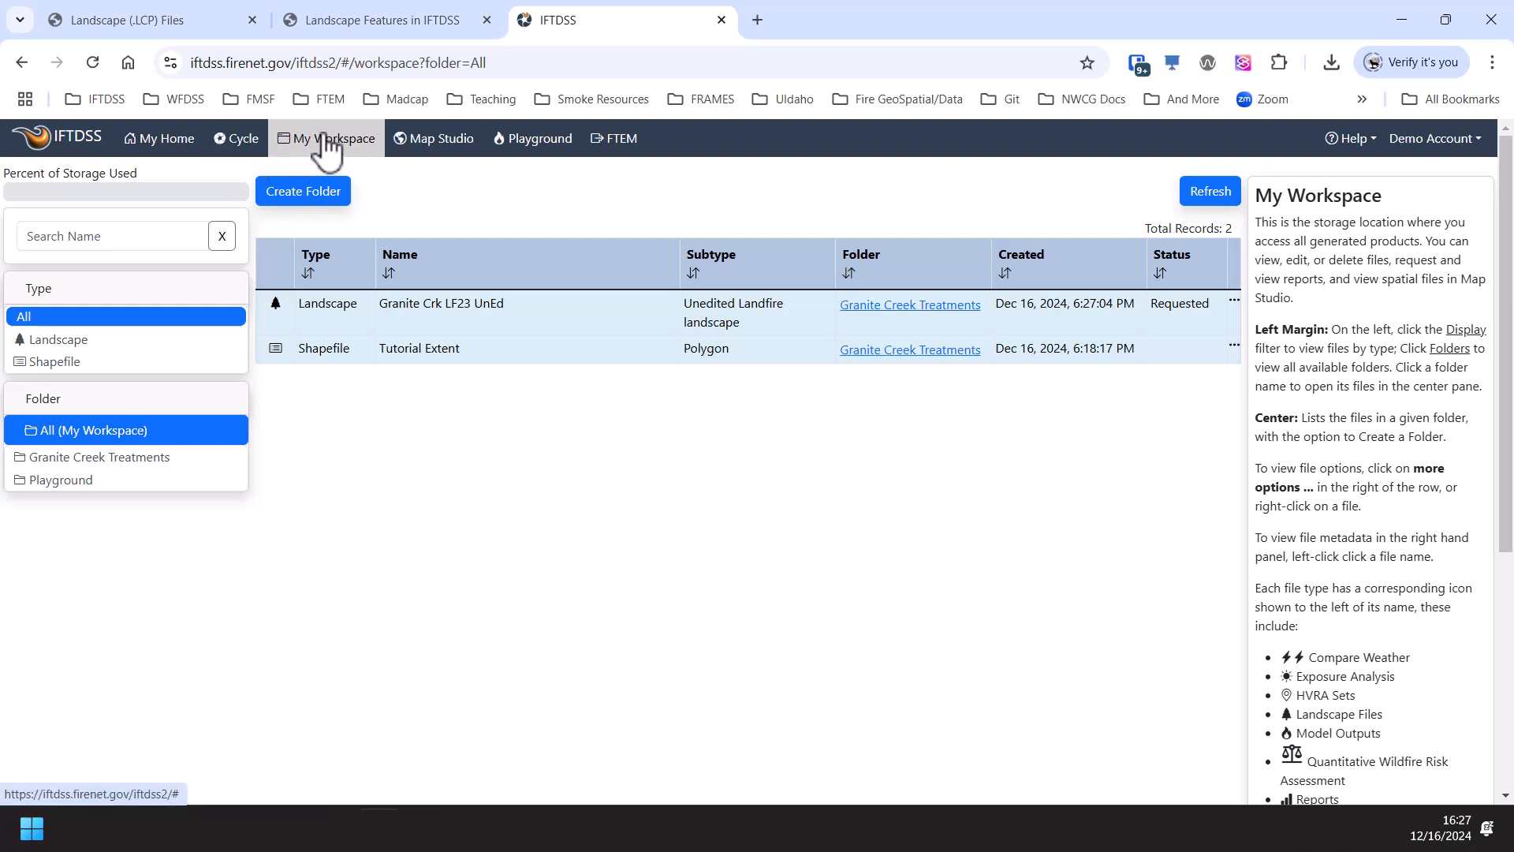
{"action": "left_click", "coordinate": [489, 304]}
{"action": "left_click", "coordinate": [1151, 307]}
{"action": "left_click", "coordinate": [1198, 304]}
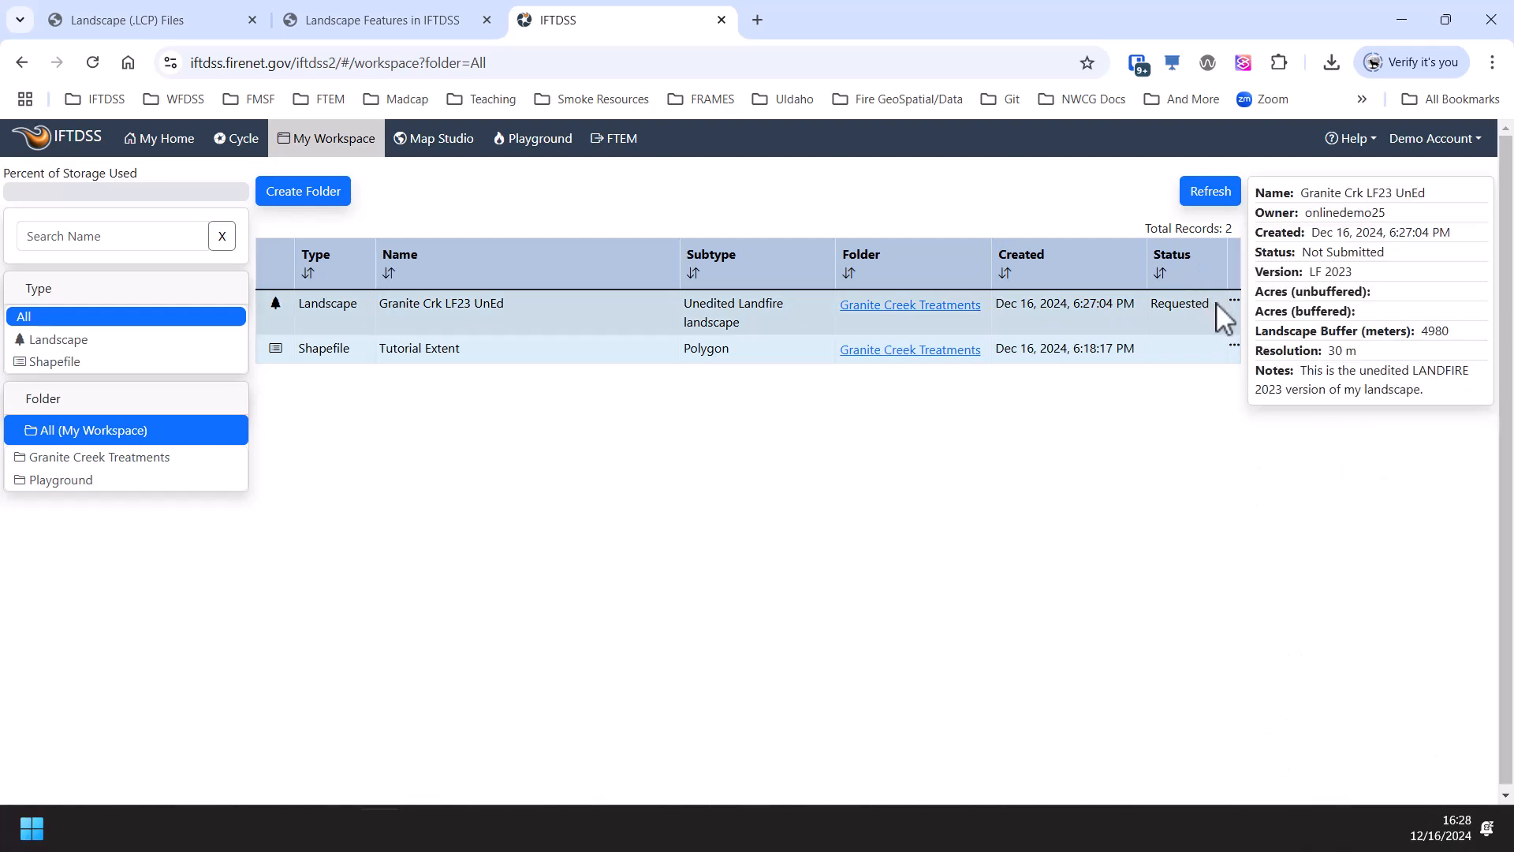
{"action": "left_click", "coordinate": [1219, 320]}
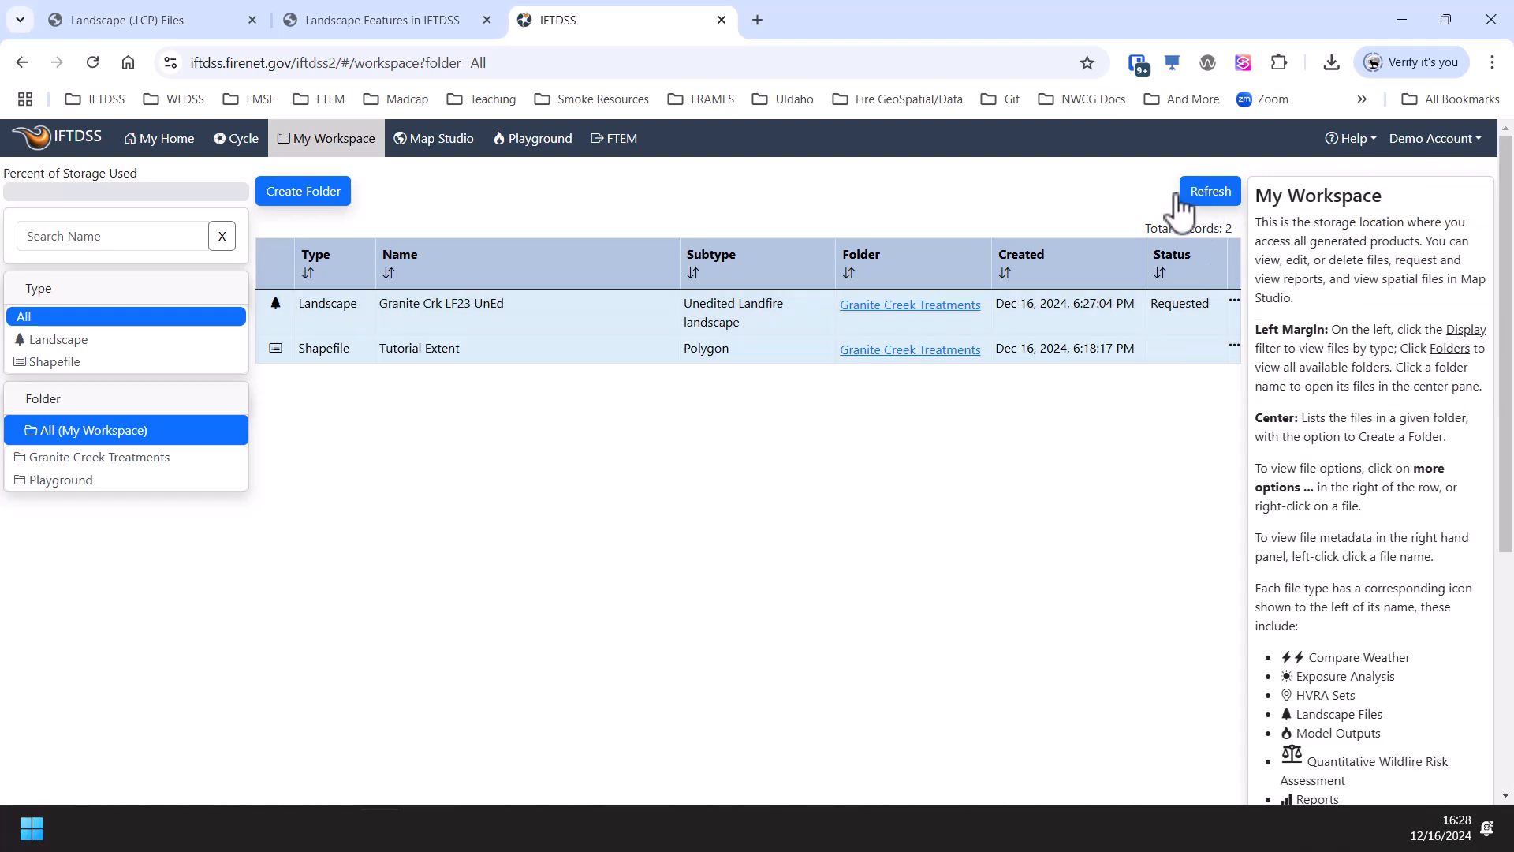
Refresh the workspace repeatedly to monitor the processing status of Granite Crk LF23 UnEd
{"action": "left_click", "coordinate": [1221, 199]}
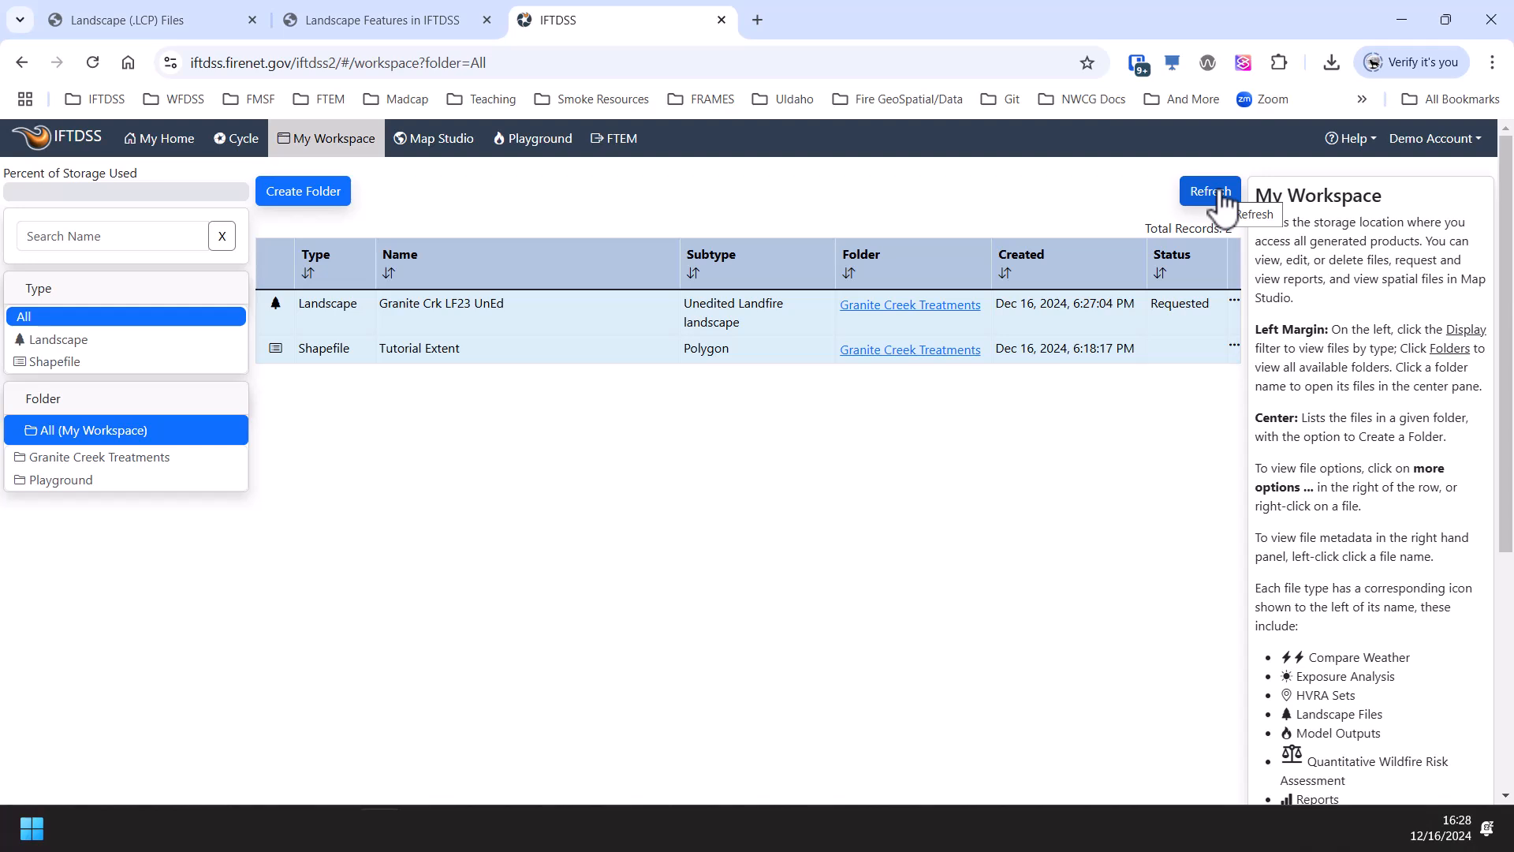
{"action": "left_click", "coordinate": [599, 300]}
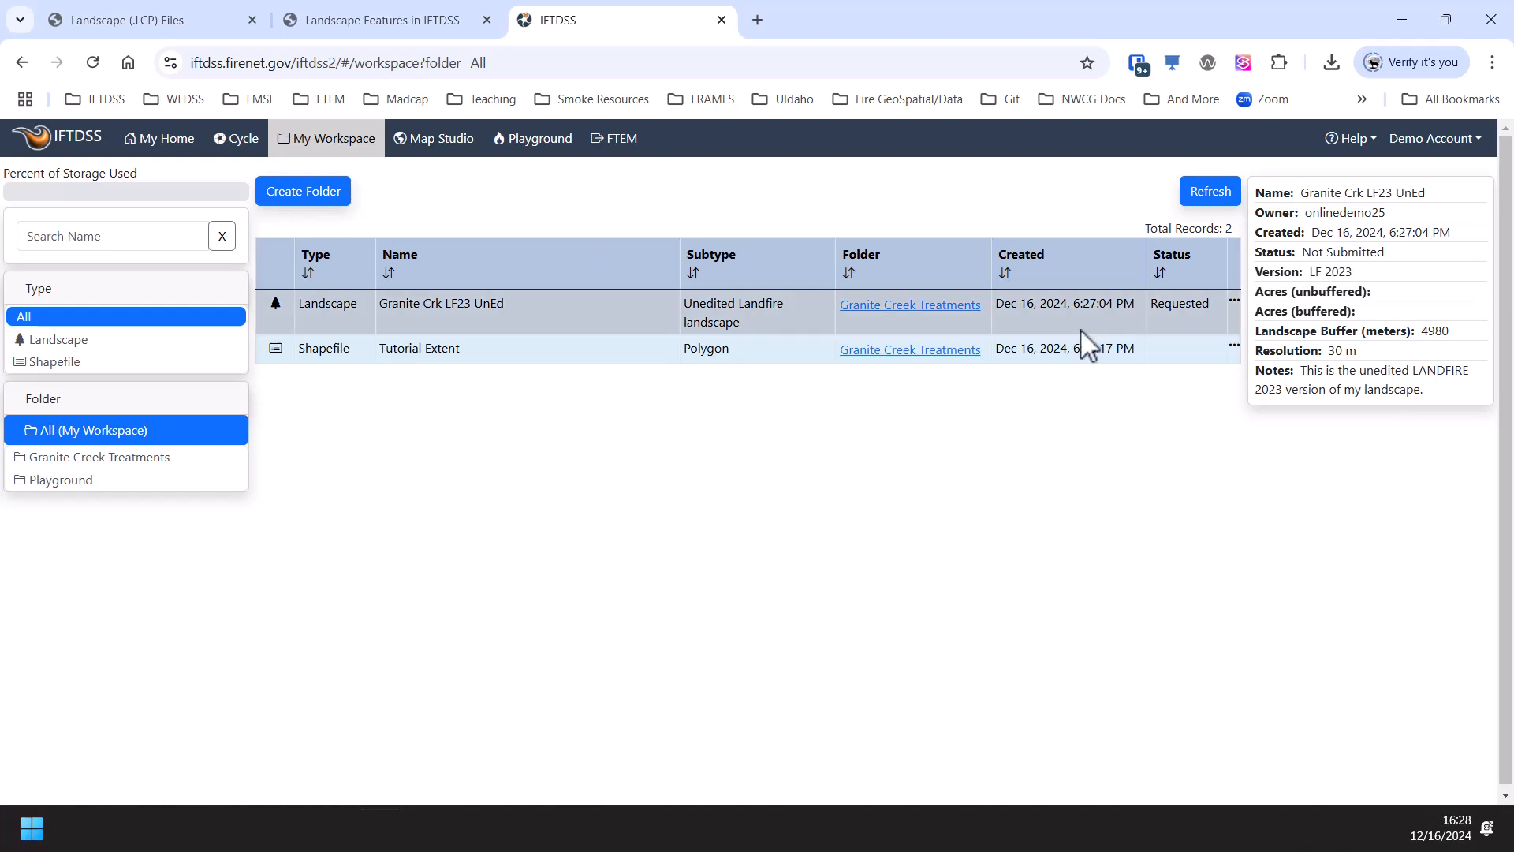
{"action": "left_click", "coordinate": [1207, 191]}
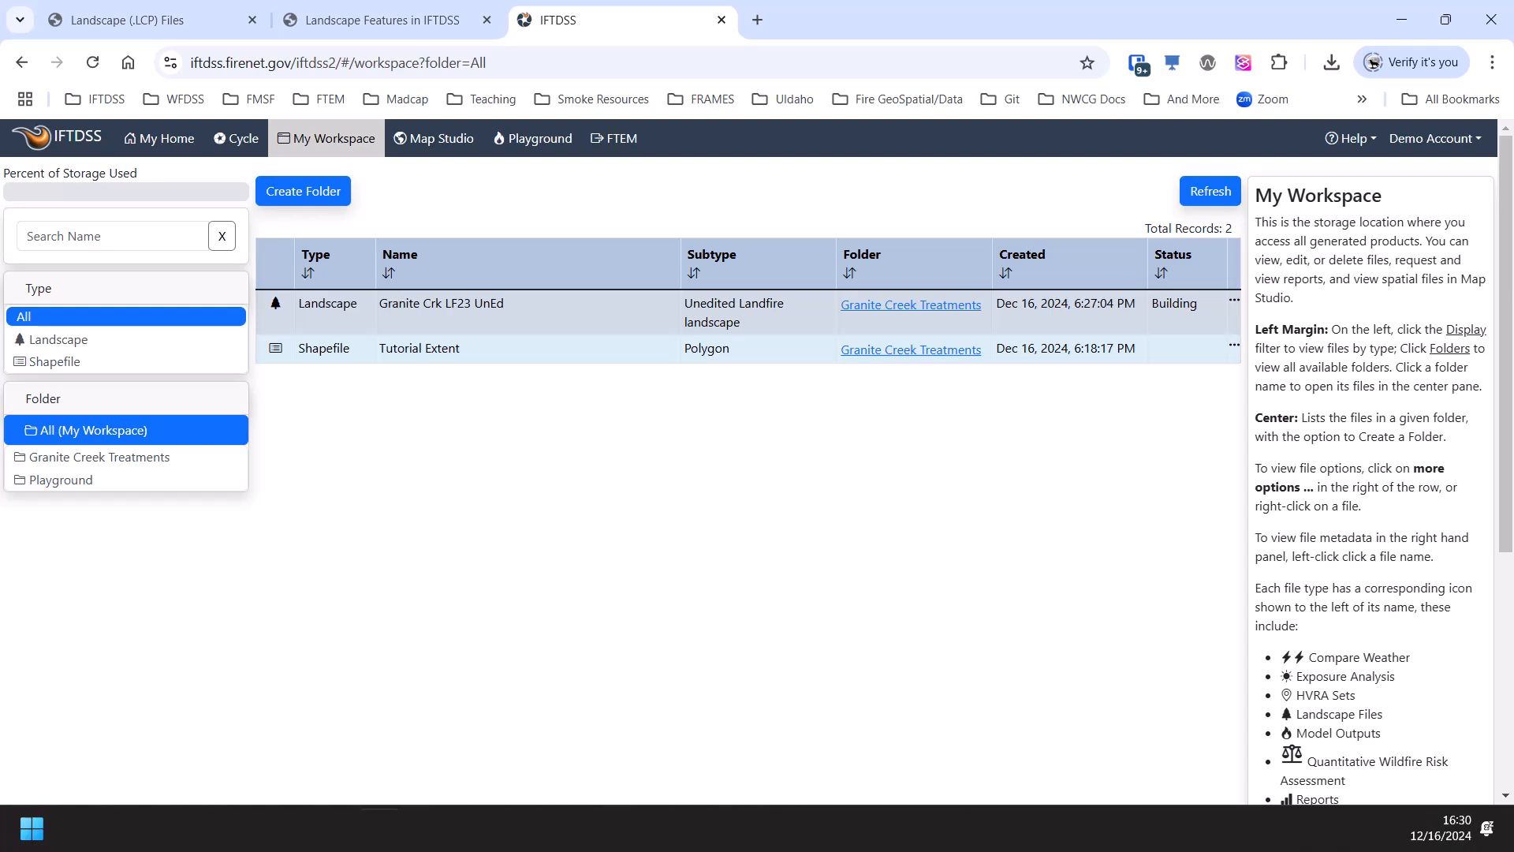
{"action": "left_click", "coordinate": [1227, 191]}
{"action": "left_click", "coordinate": [1228, 194]}
{"action": "left_click", "coordinate": [1201, 195]}
{"action": "left_click", "coordinate": [1204, 197]}
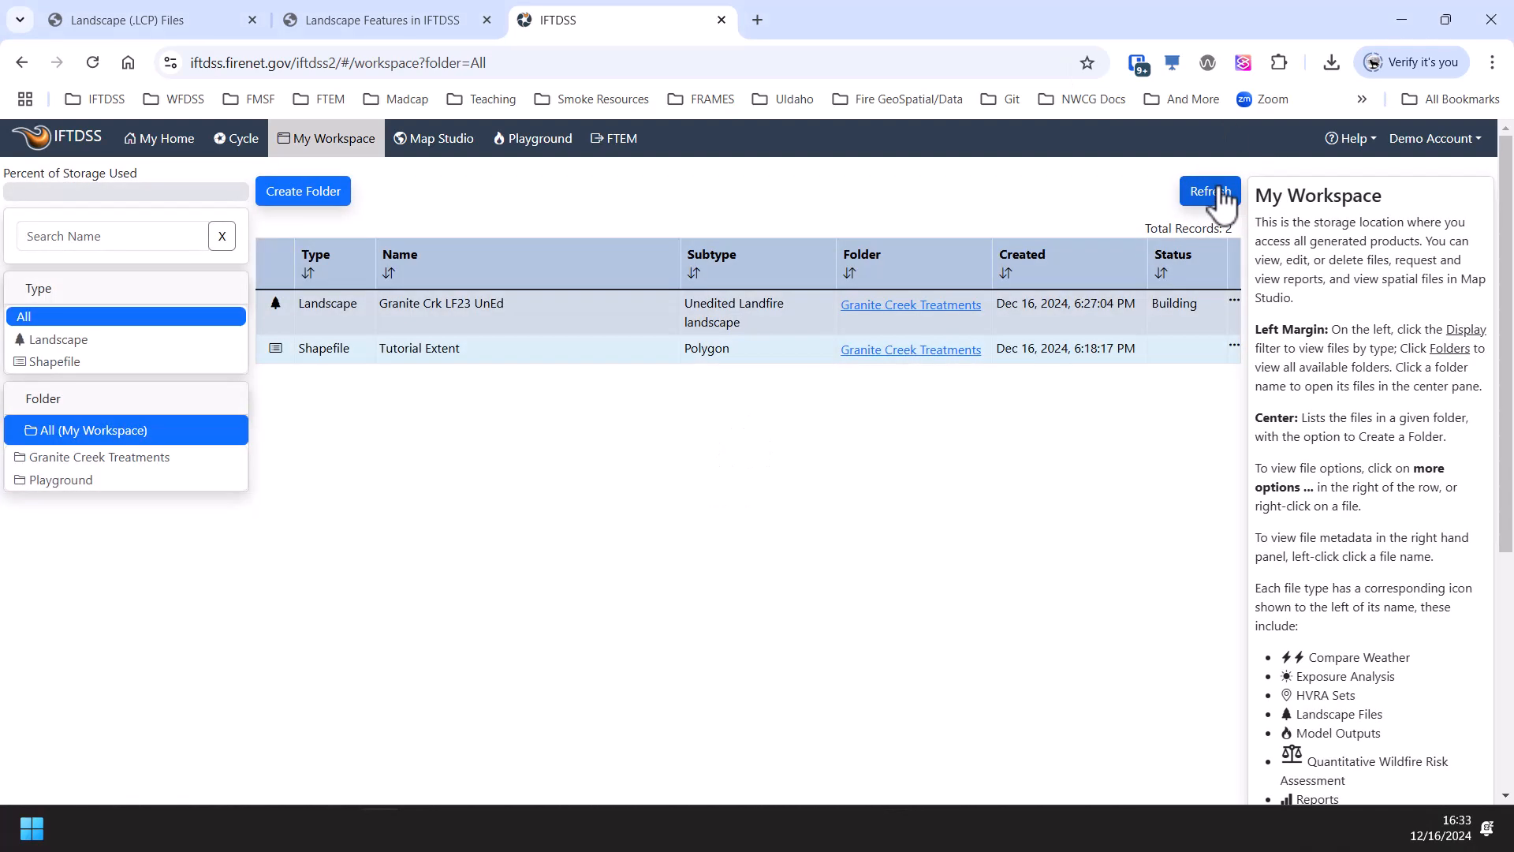
{"action": "left_click", "coordinate": [1224, 197]}
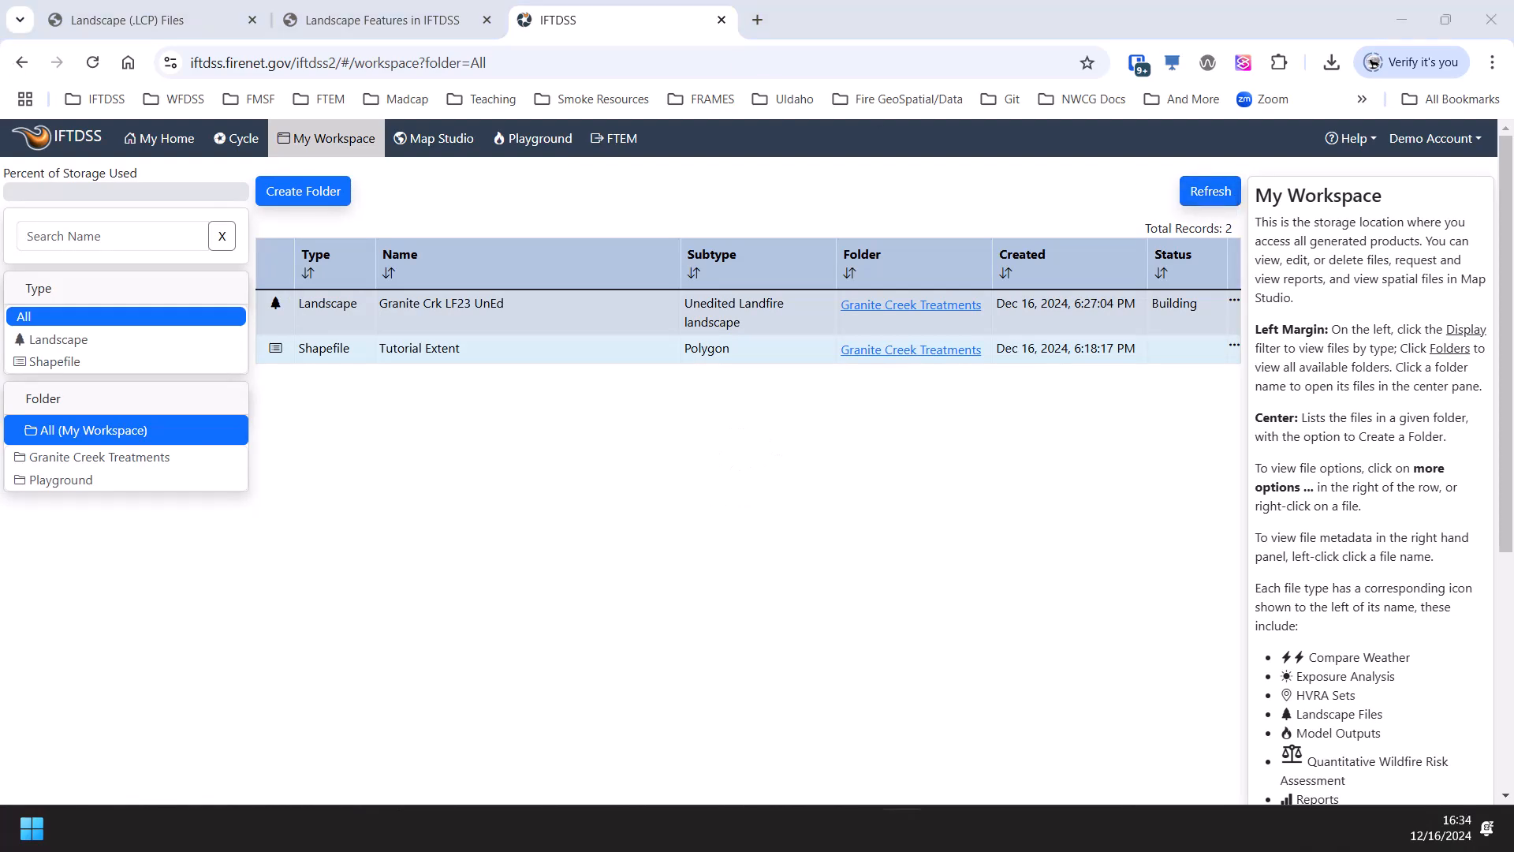
{"action": "left_click", "coordinate": [1207, 197]}
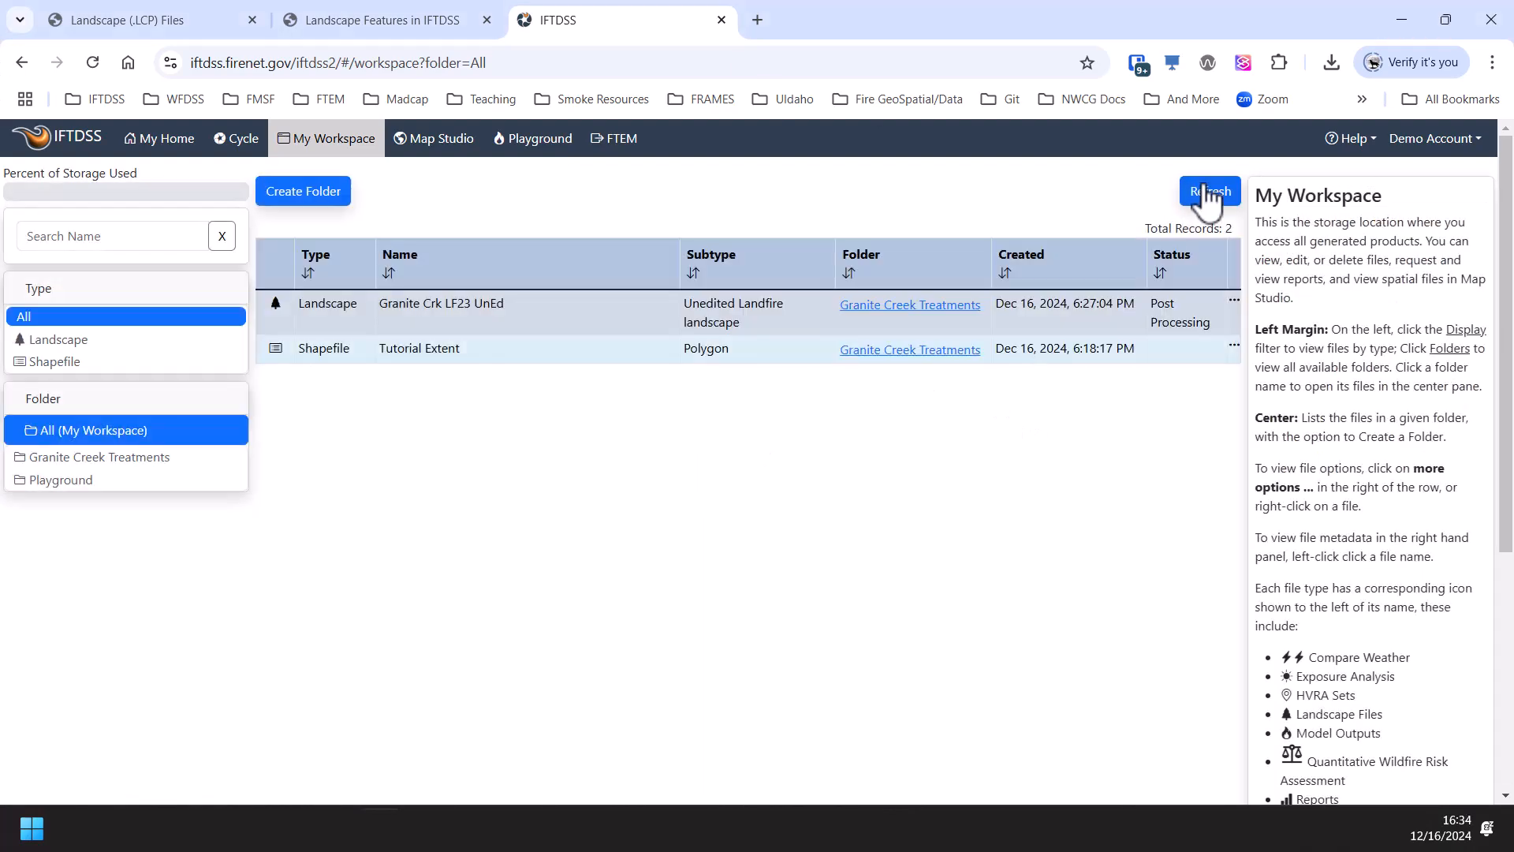
{"action": "left_click", "coordinate": [1215, 199]}
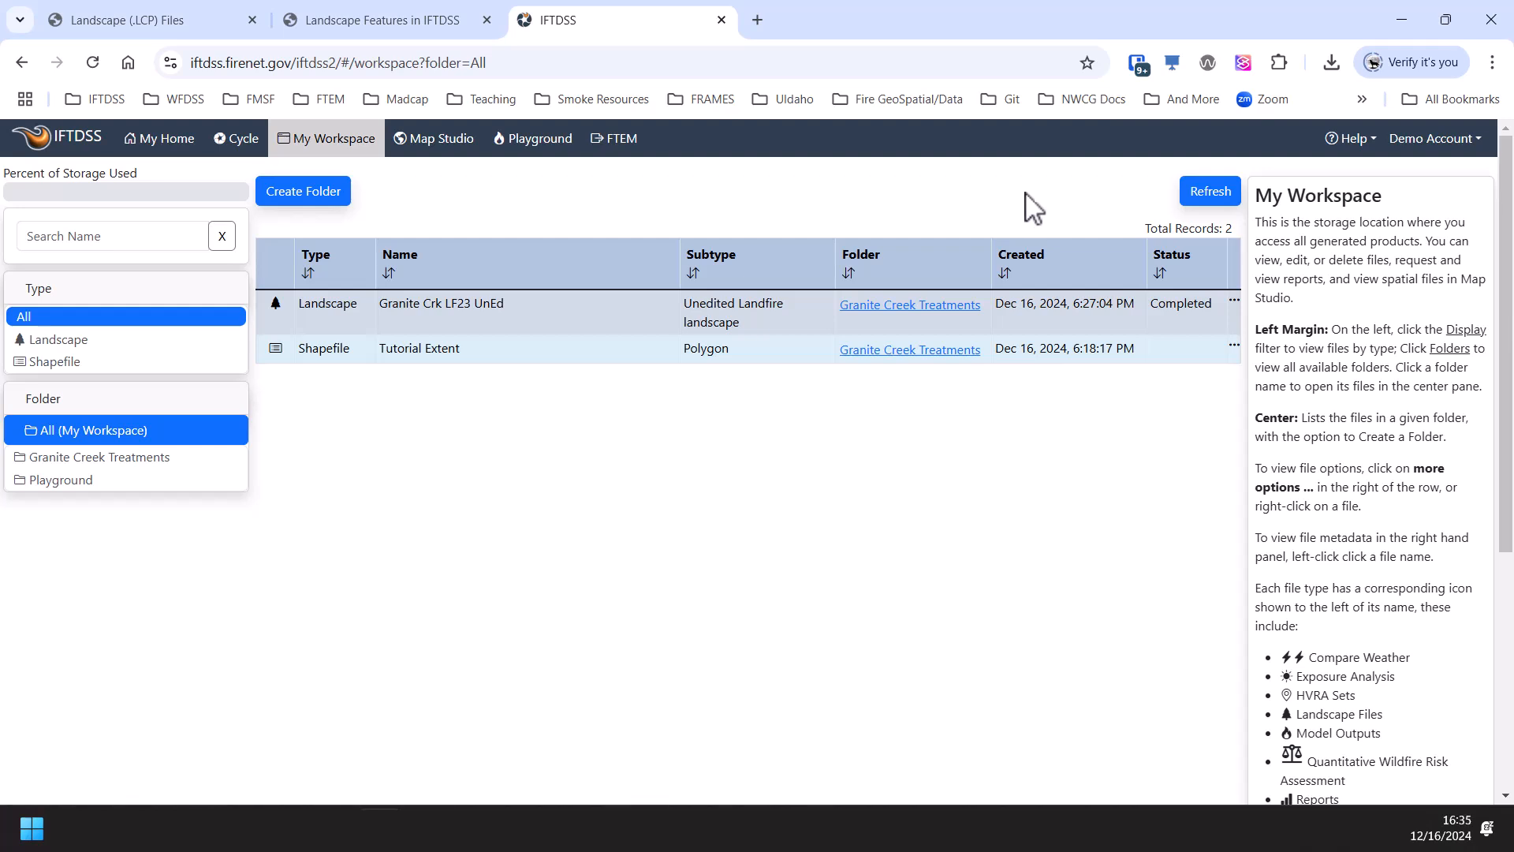
Display the Granite Crk LF23 UnEd landscape from the workspace on the map
{"action": "mouse_move", "coordinate": [1232, 320]}
{"action": "right_click", "coordinate": [600, 312]}
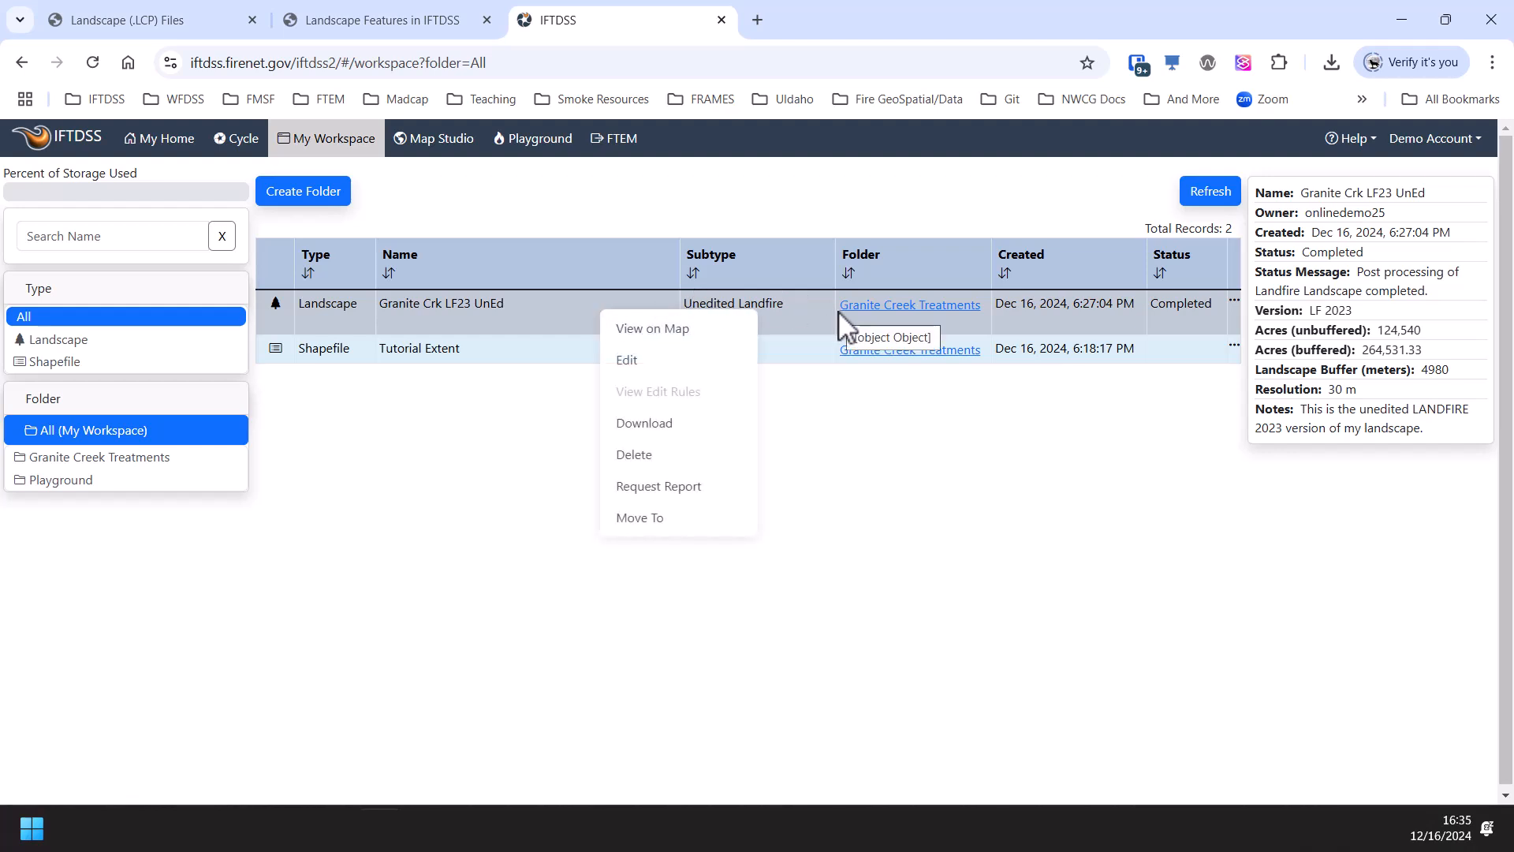
{"action": "left_click", "coordinate": [638, 330]}
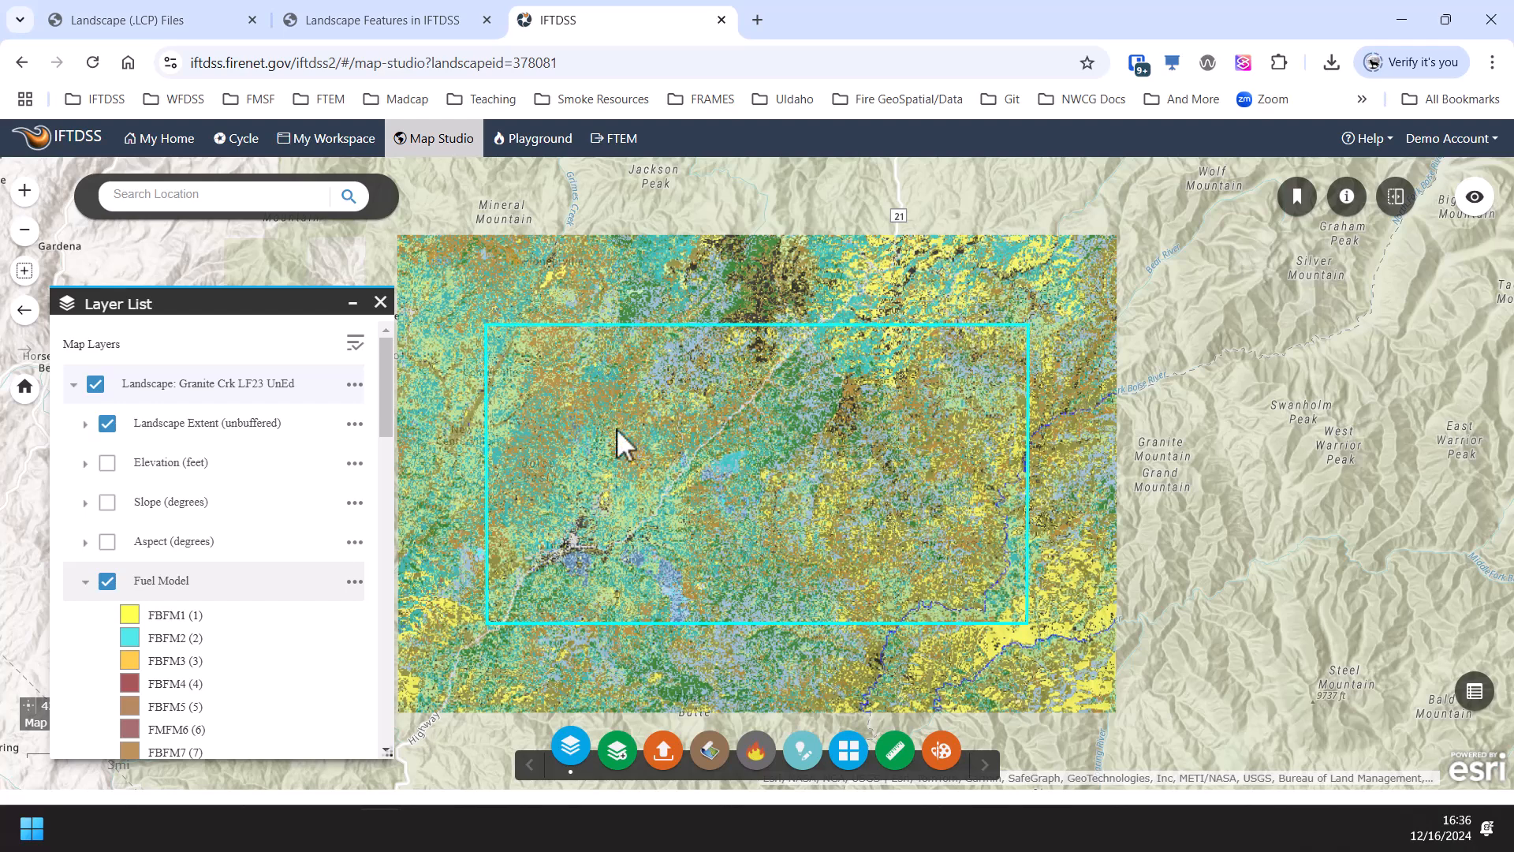
Move the Layer List window away from the map data and collapse the Fuel Model legend
{"action": "left_click_drag", "start_coordinate": [223, 309], "coordinate": [203, 251]}
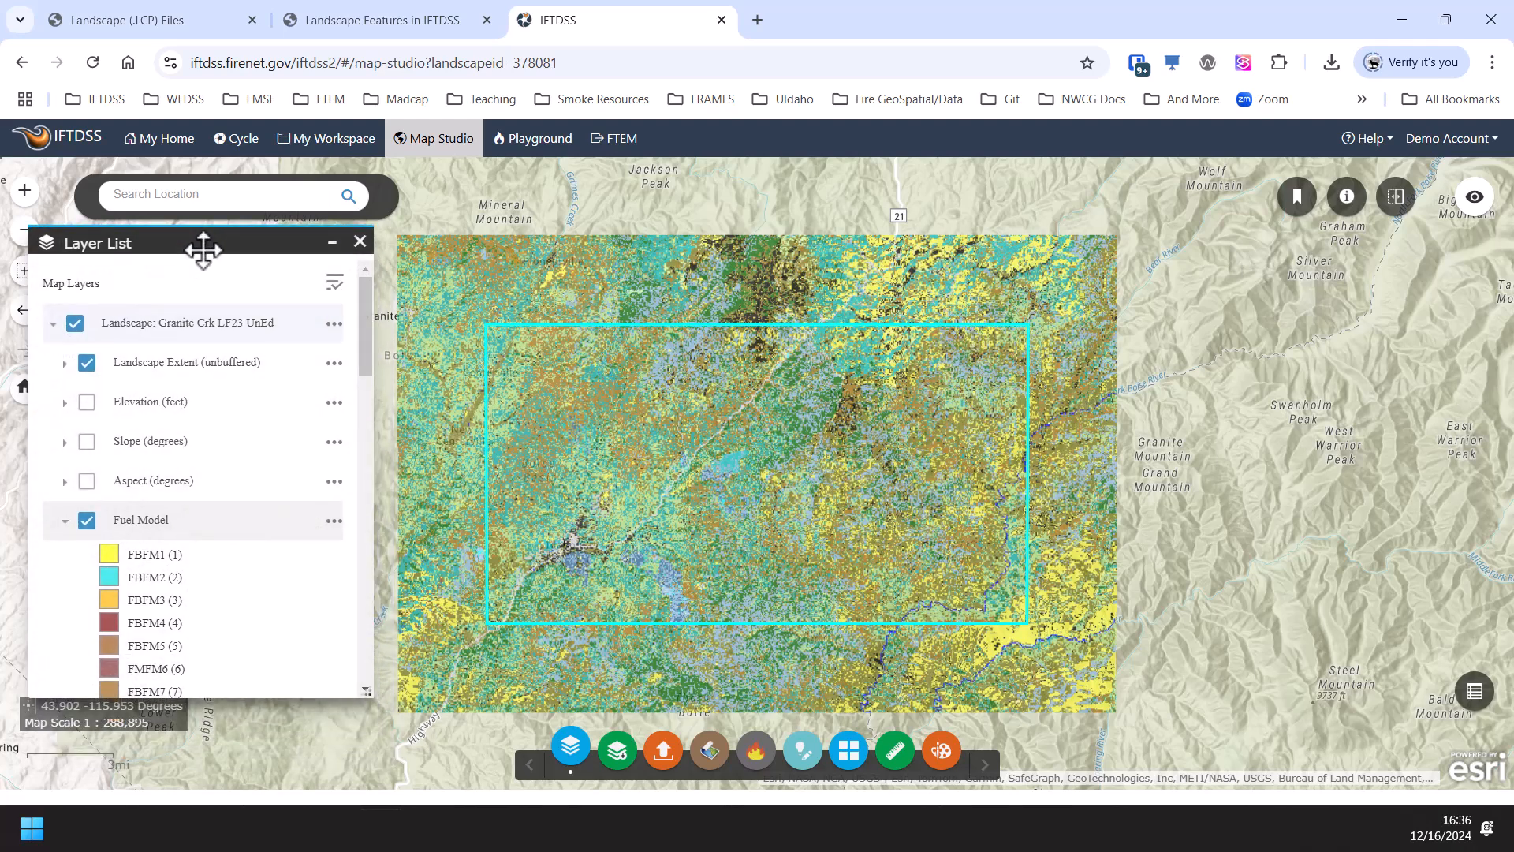
{"action": "scroll", "coordinate": [368, 315], "scroll_direction": "down", "scroll_amount": 2}
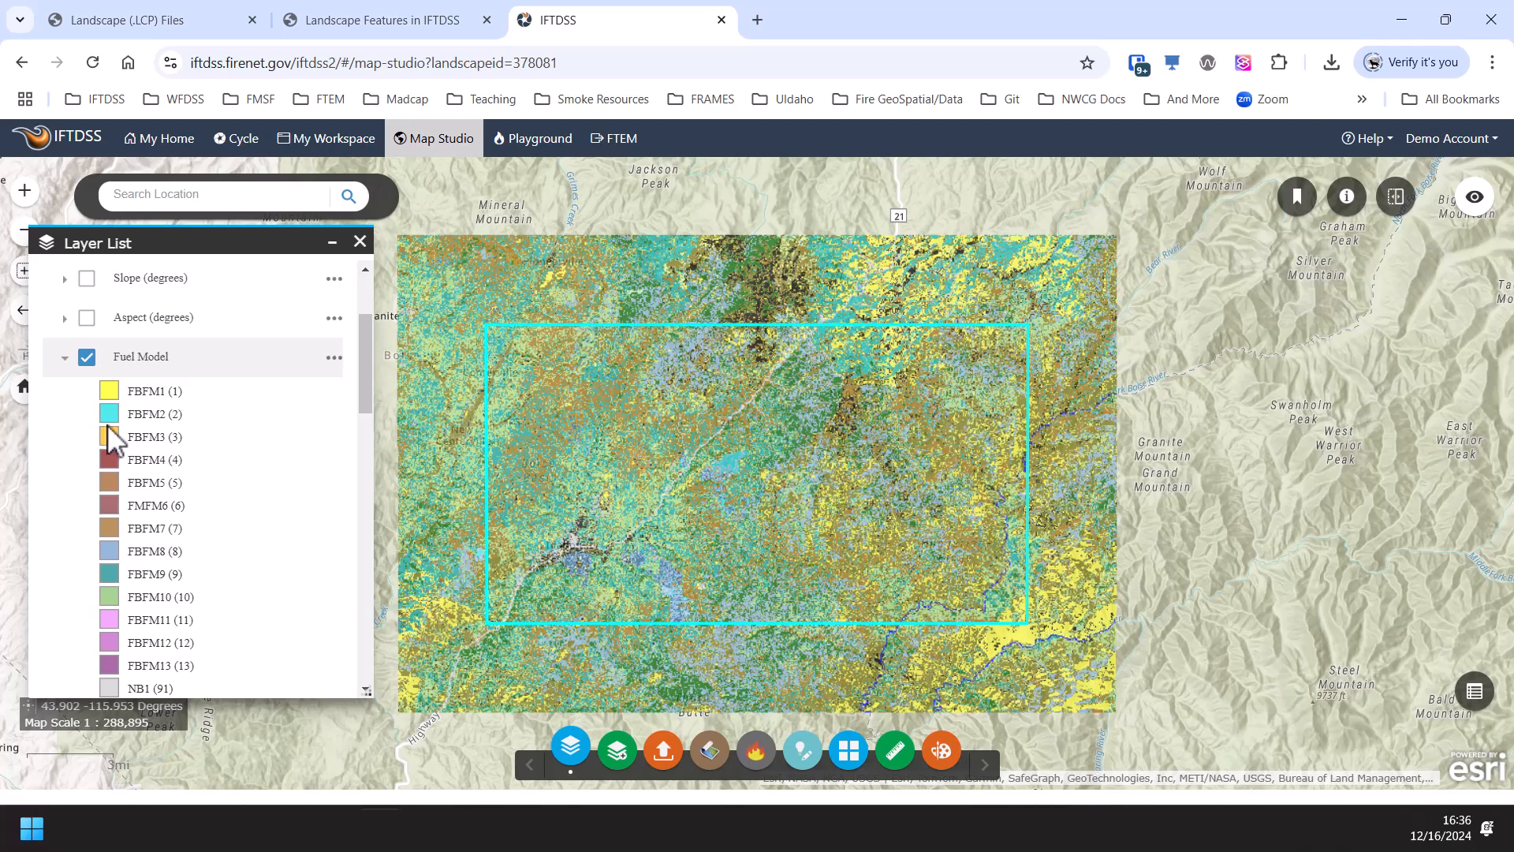
{"action": "left_click", "coordinate": [65, 358]}
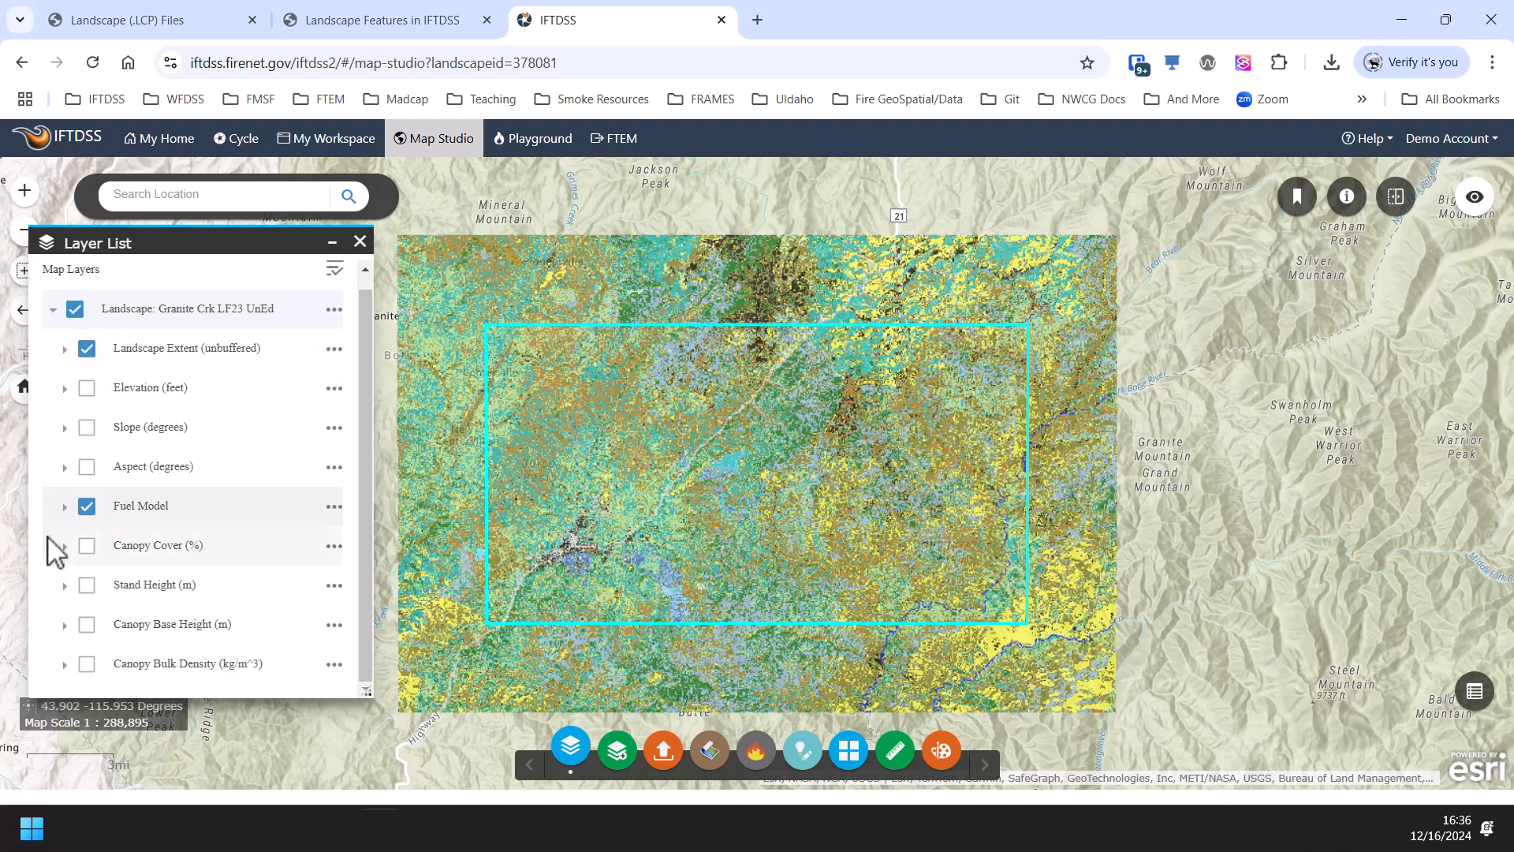
View the Canopy Cover and Stand Height layers in place of Fuel Model, and restore the Fuel Model display
{"action": "left_click", "coordinate": [87, 545]}
{"action": "left_click", "coordinate": [87, 506]}
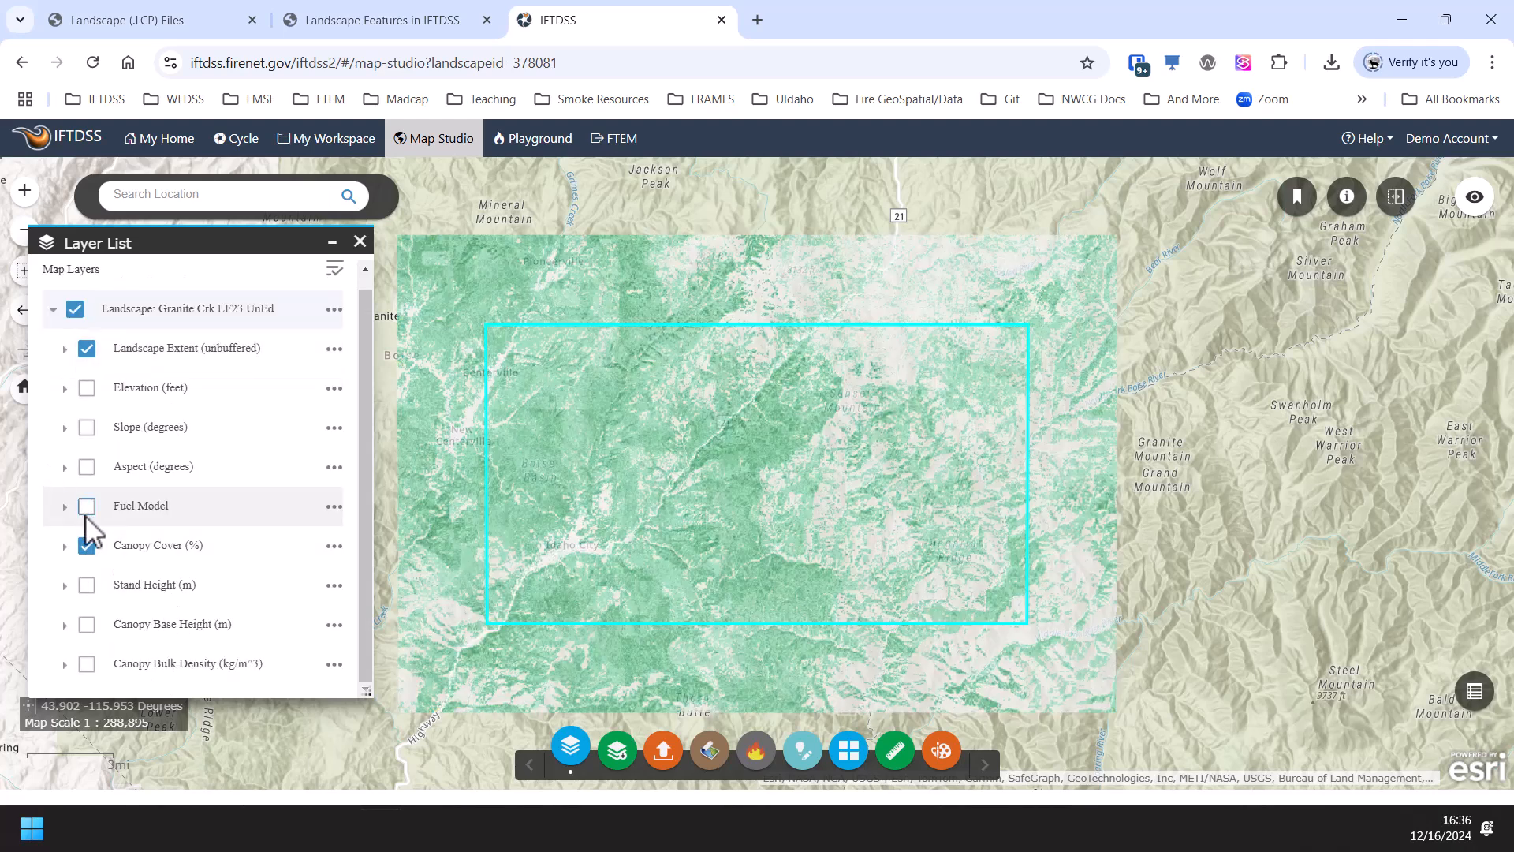
{"action": "left_click", "coordinate": [87, 585]}
{"action": "left_click", "coordinate": [87, 545]}
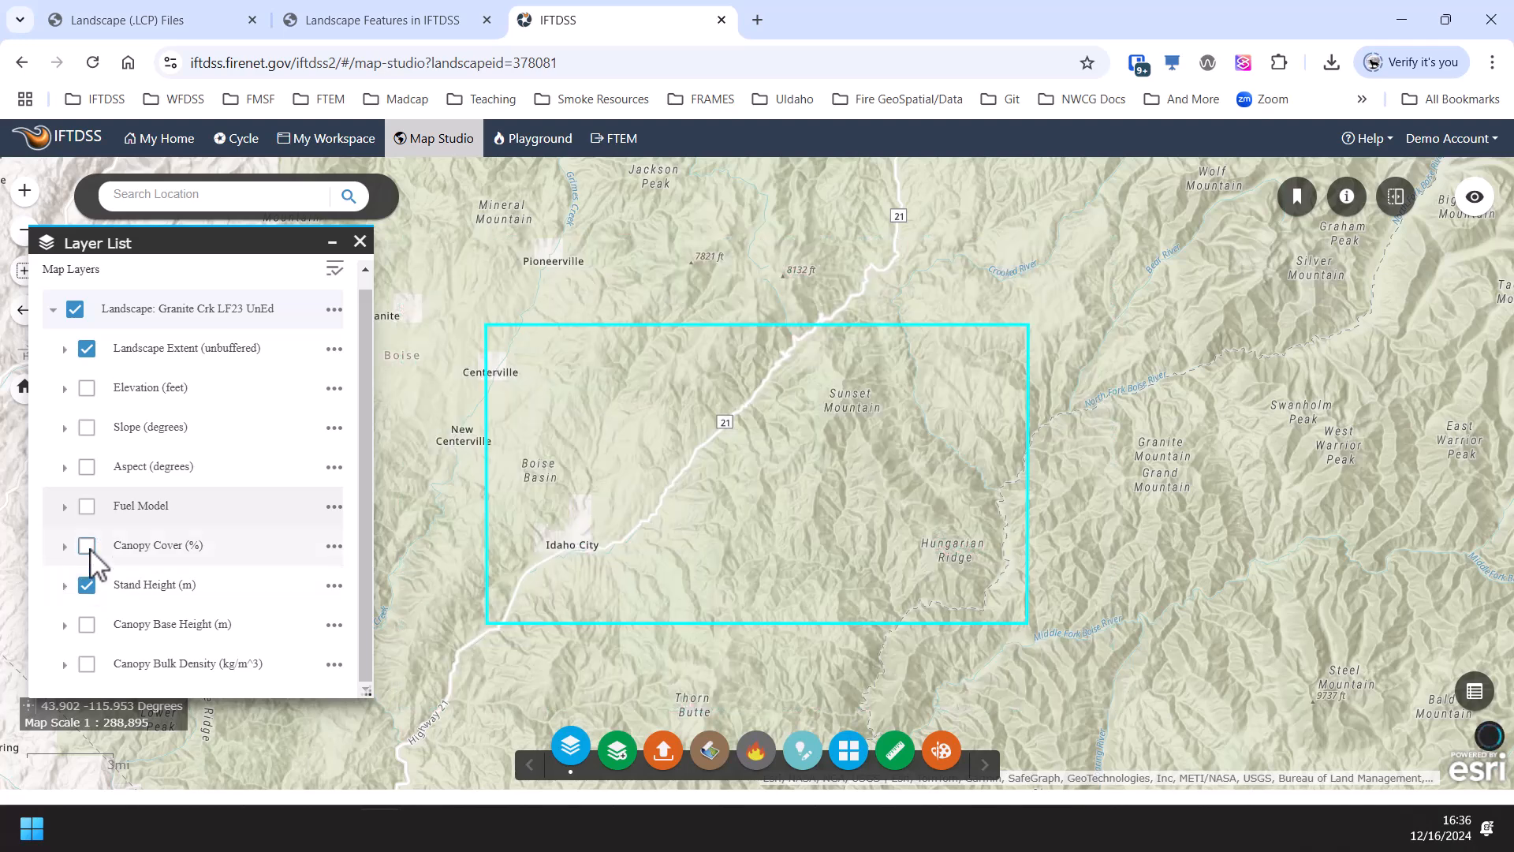
{"action": "left_click", "coordinate": [87, 585]}
{"action": "left_click", "coordinate": [87, 506]}
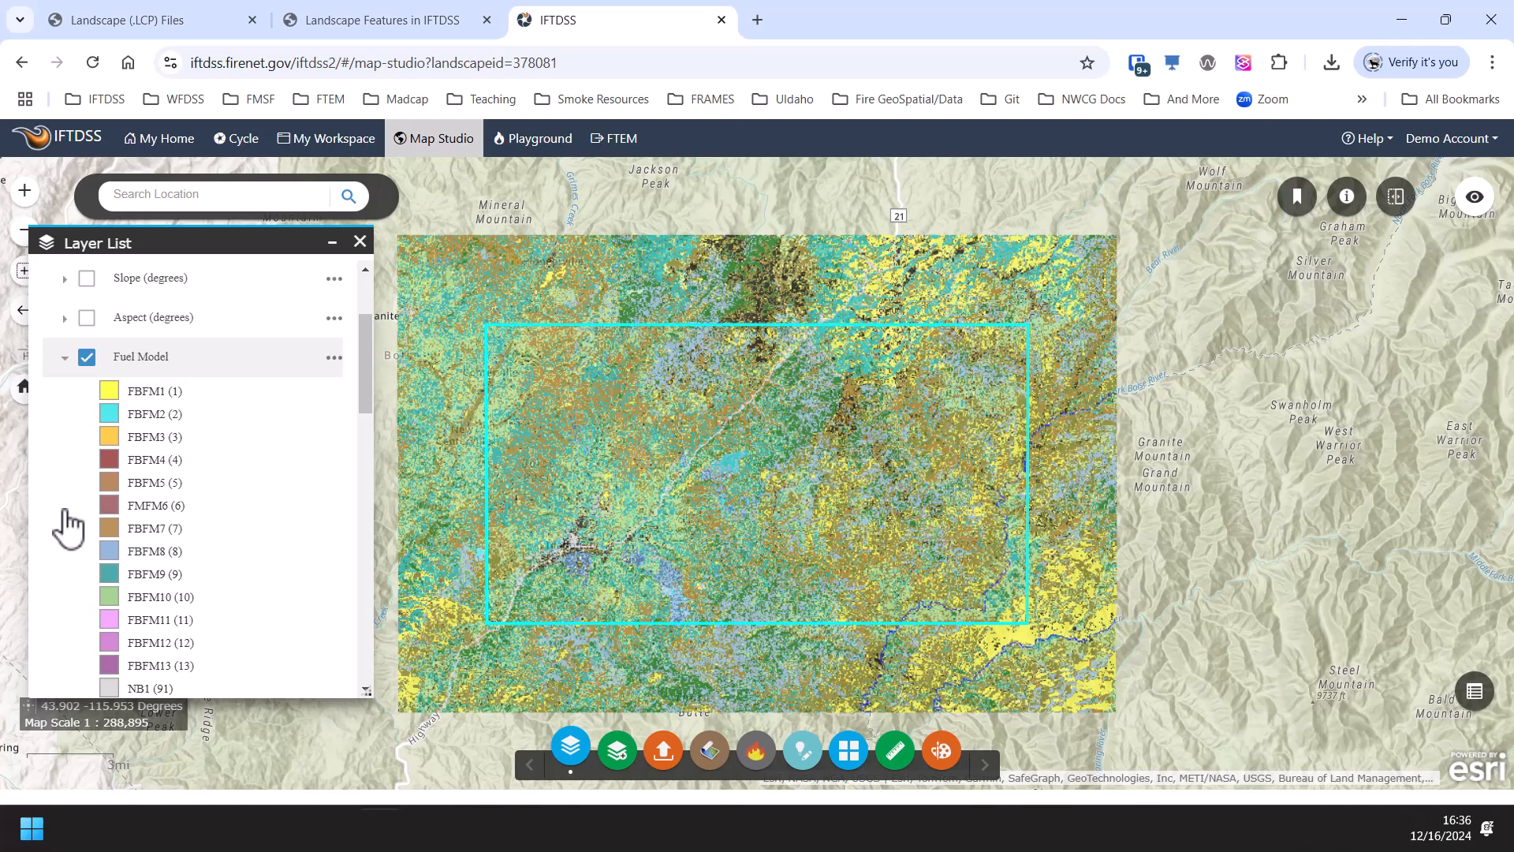